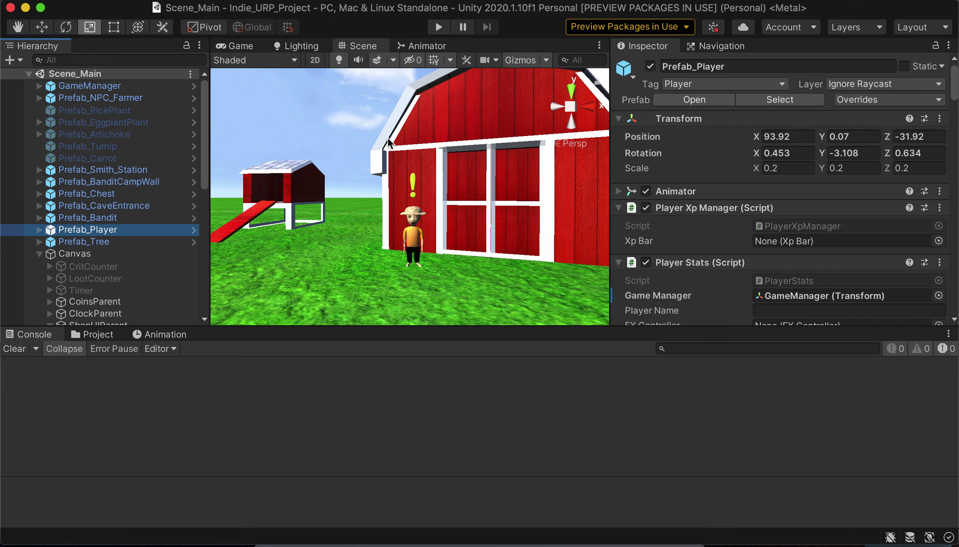
Step: Check the Game view briefly, and run the main scene in Play mode
click(236, 49)
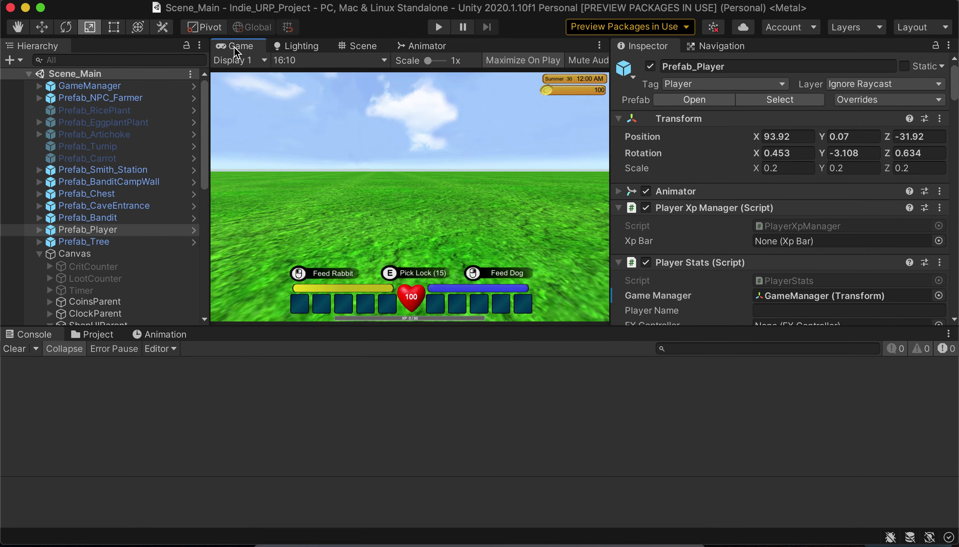
click(372, 47)
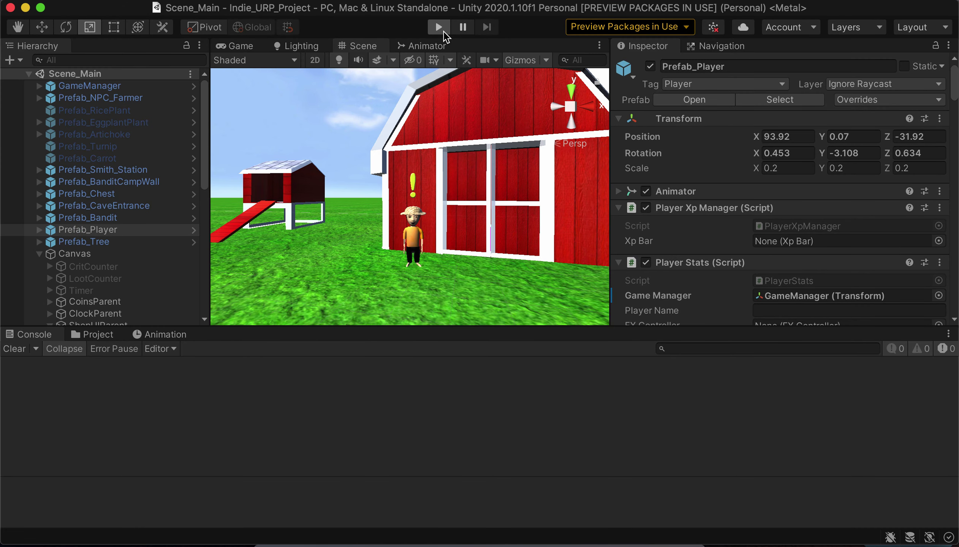
click(439, 27)
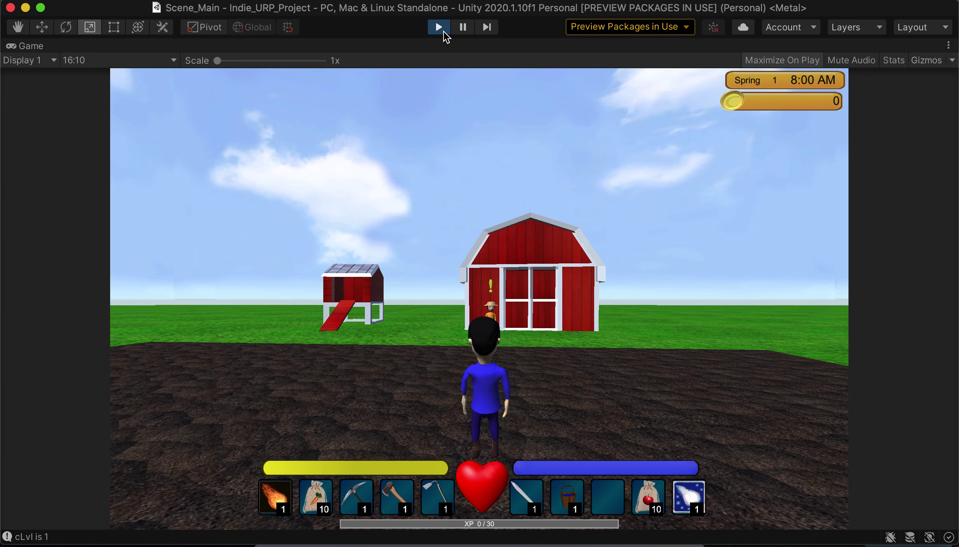
Step: Turn the player character both ways to view the barn, the chicken coop and the farmer
key(d)
key(d)
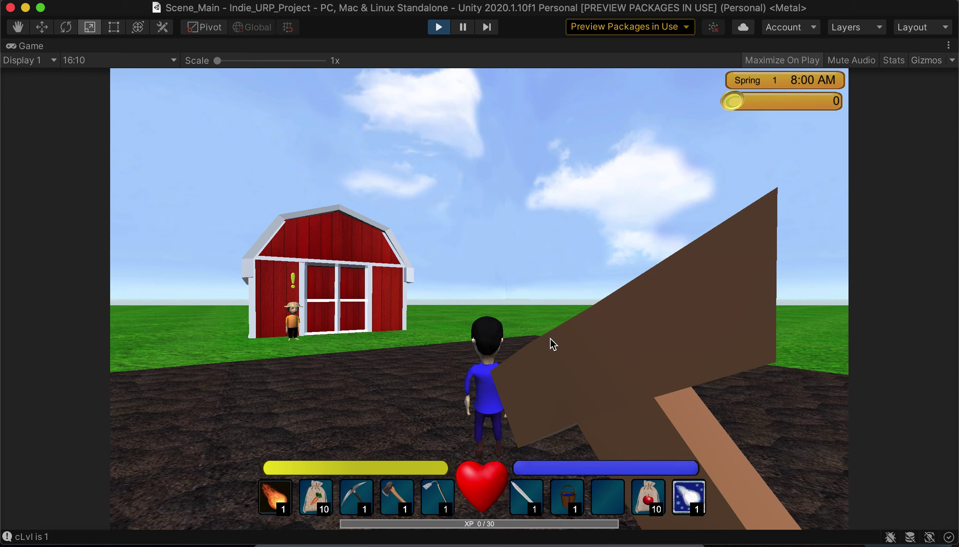
key(a)
key(a)
key(a)
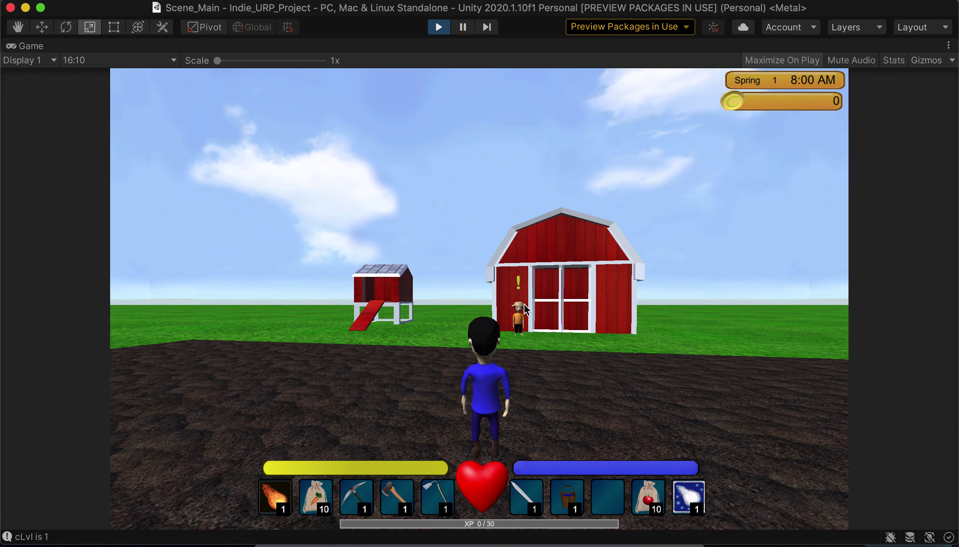
key(a)
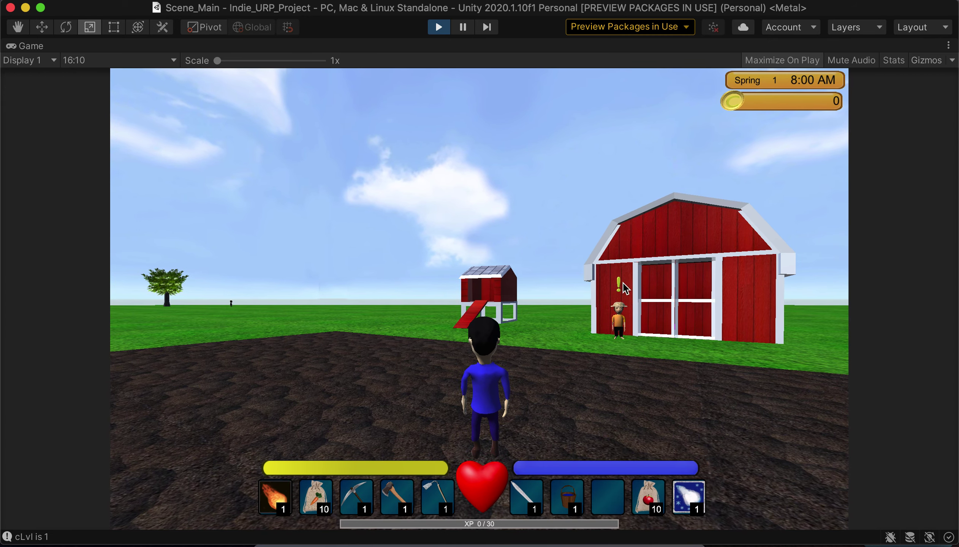
Step: Walk the player toward the barn and turn around to view the farmer from the edge of the dirt field
key(w)
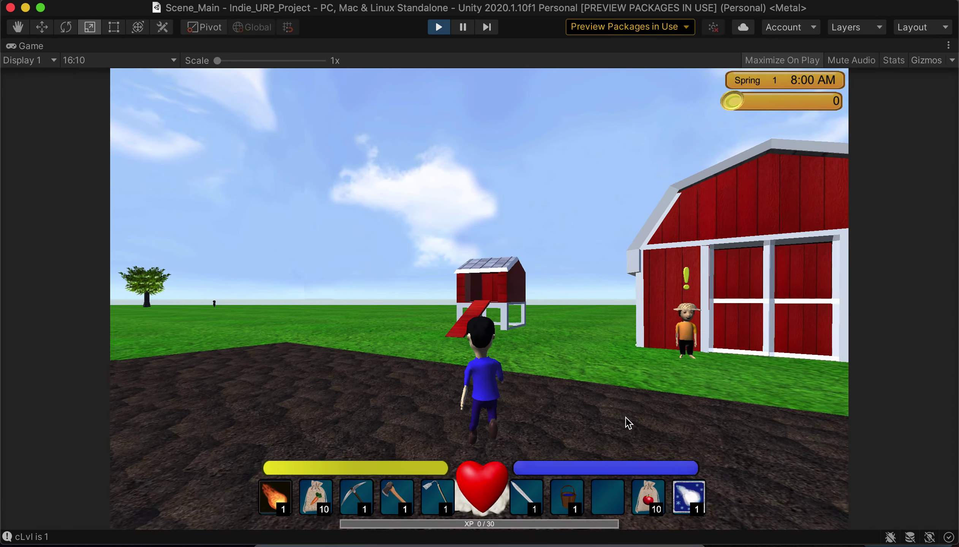
key(d)
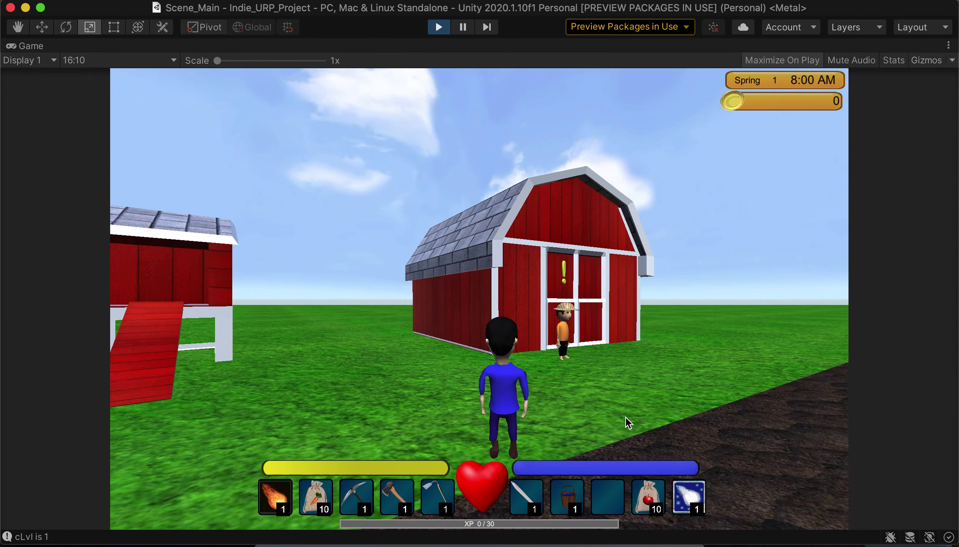
key(d)
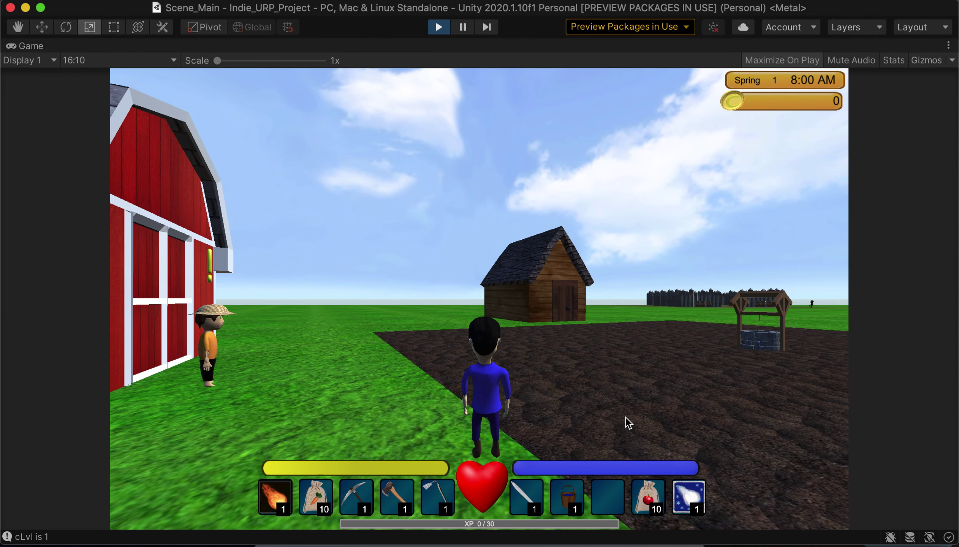
key(a)
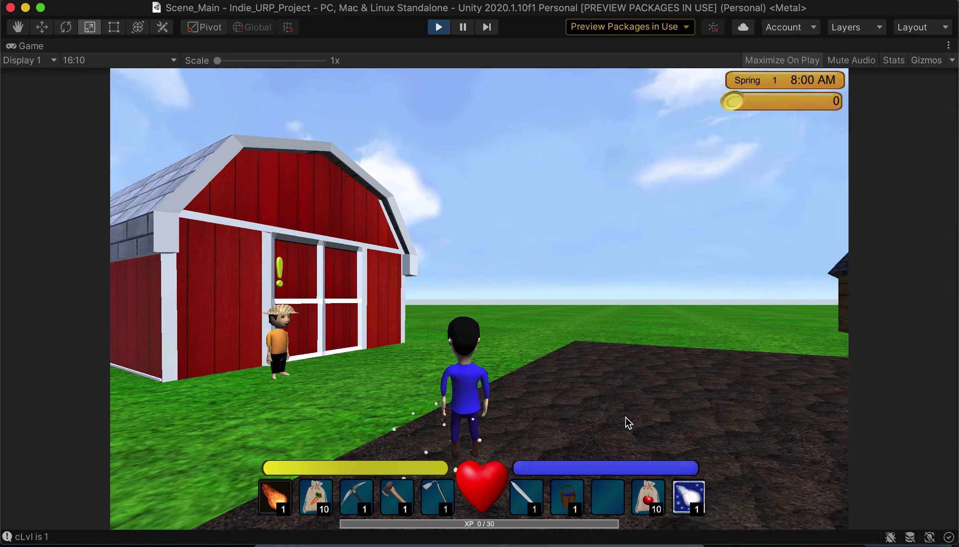
key(a)
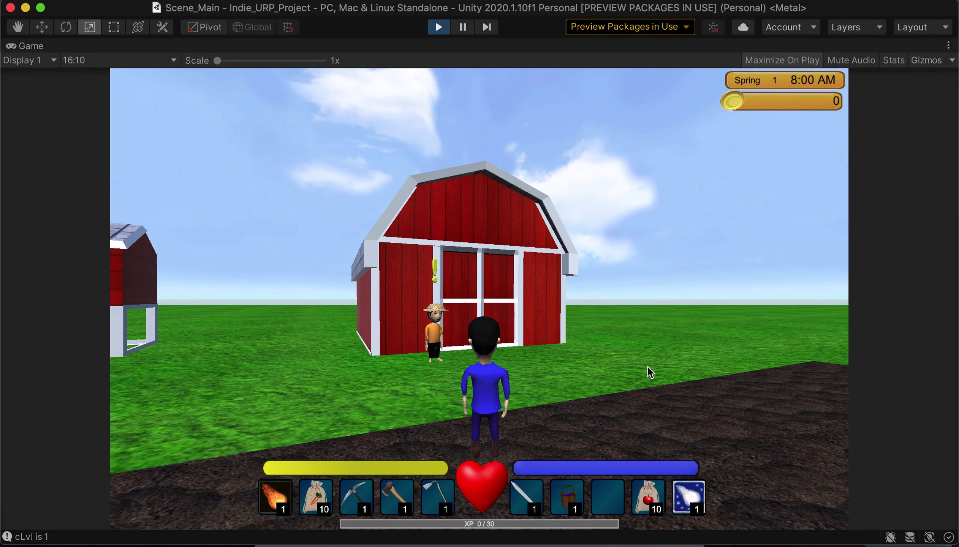
key(a)
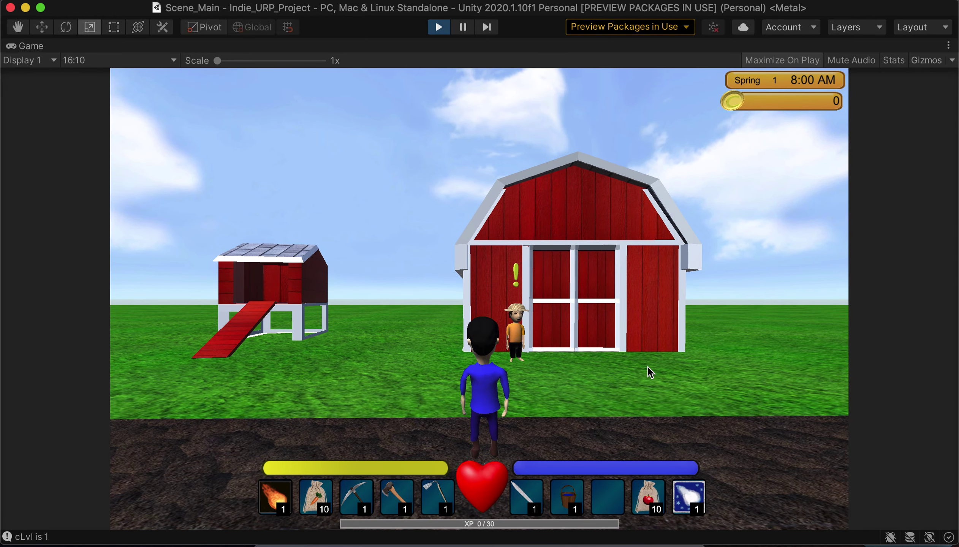
key(a)
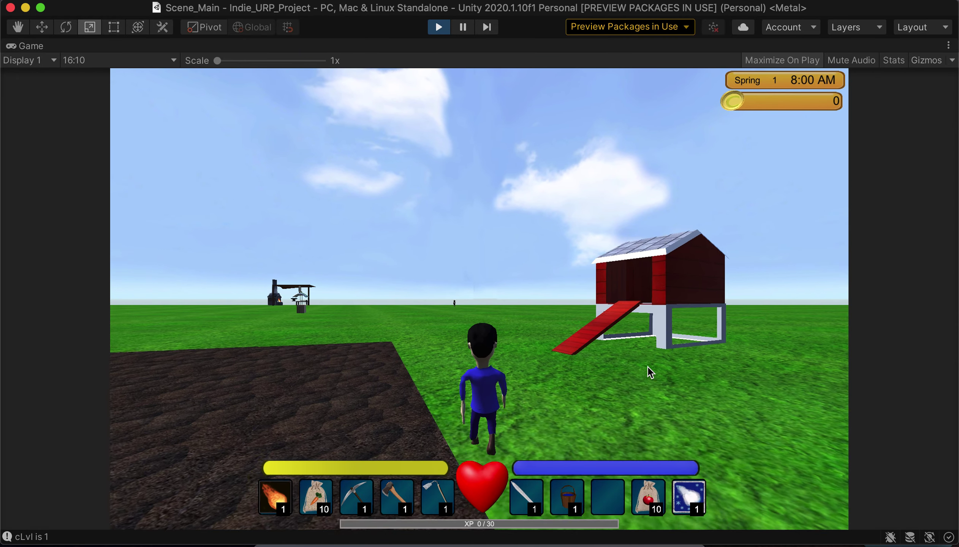
Step: Walk the player past the chicken coop and circle back in front of the barn
key(w)
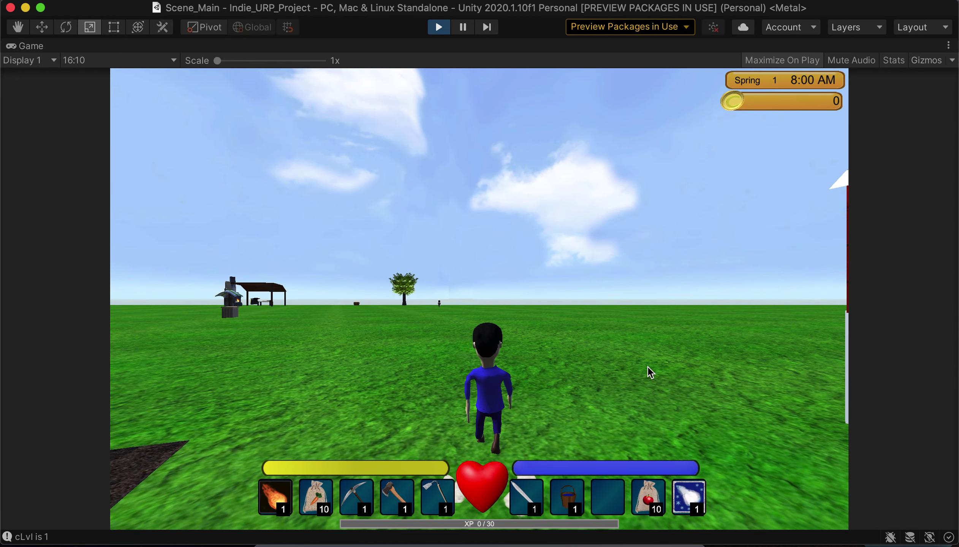
key(d)
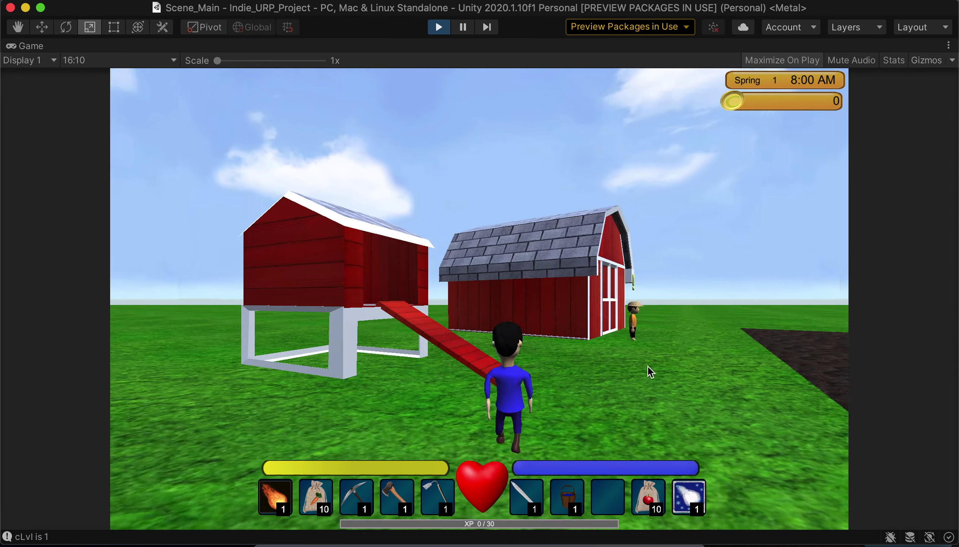
key(d)
key(w)
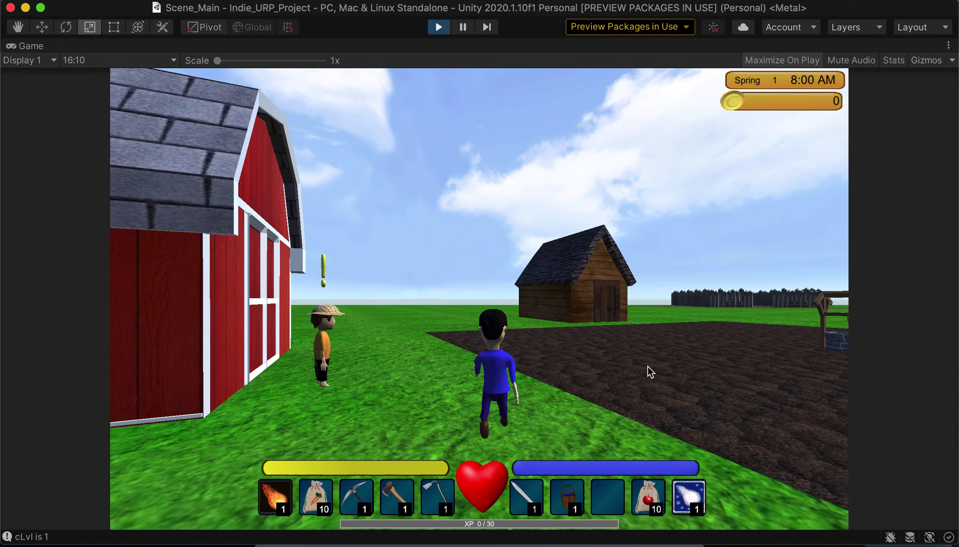
key(w)
key(d)
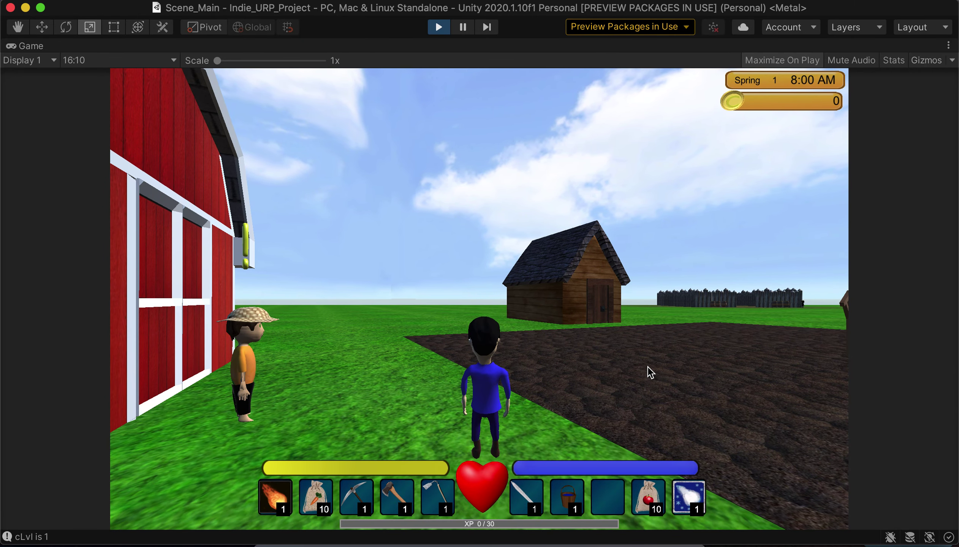
Step: Walk the player past the dirt field and around the wooden shed until facing the barn
key(w)
key(a)
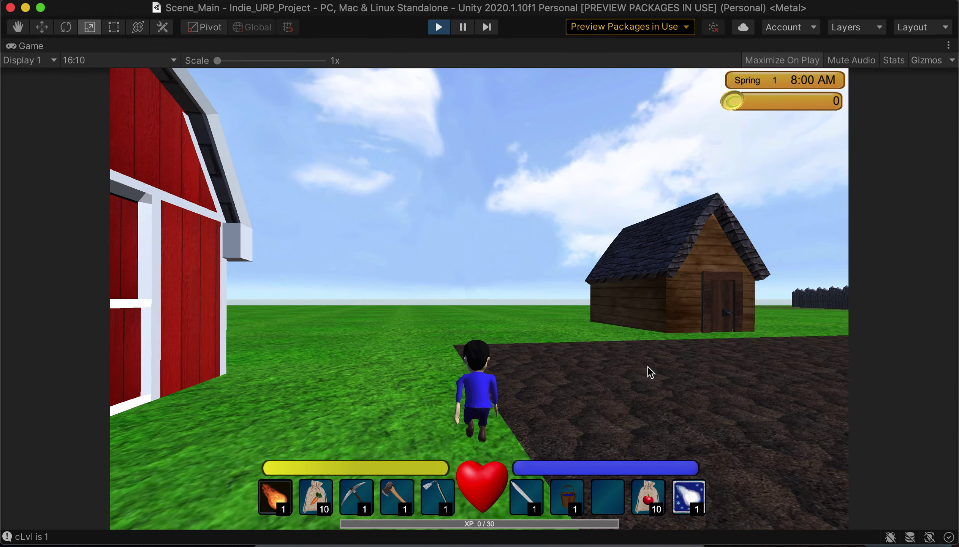
key(w)
key(a)
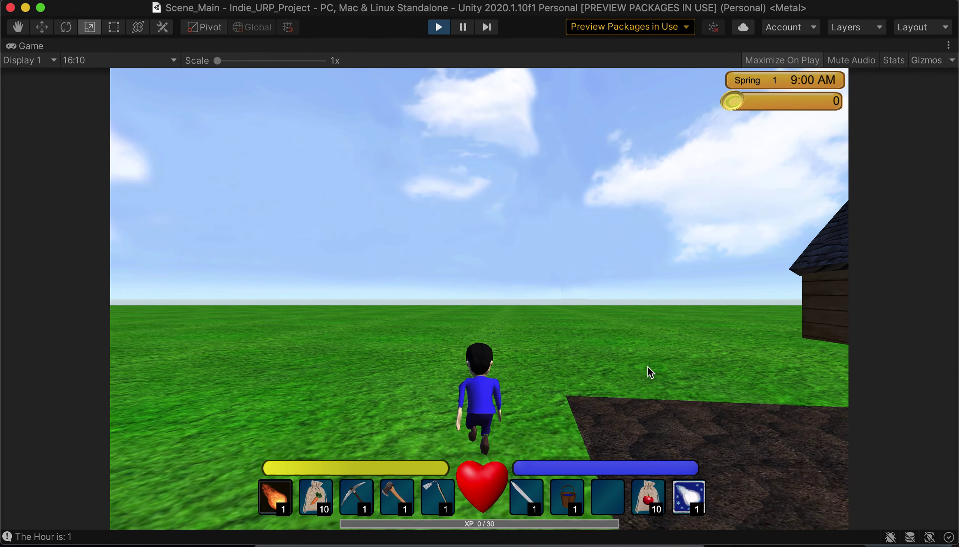
key(w)
key(d)
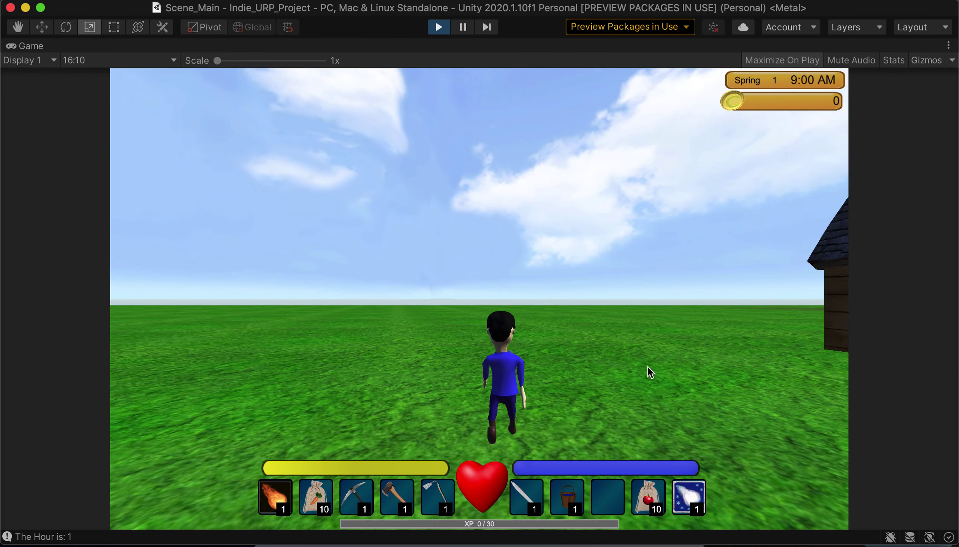
key(space)
key(d)
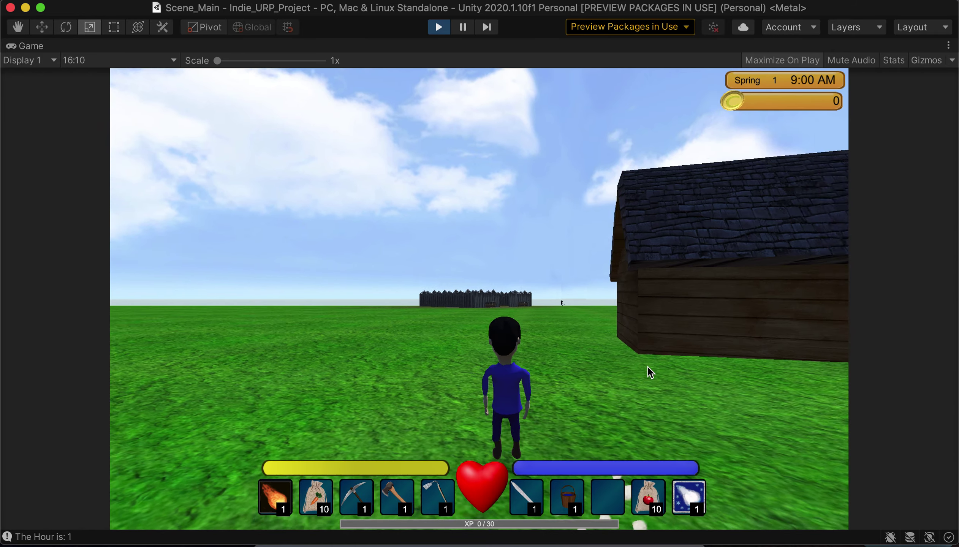
key(w)
key(d)
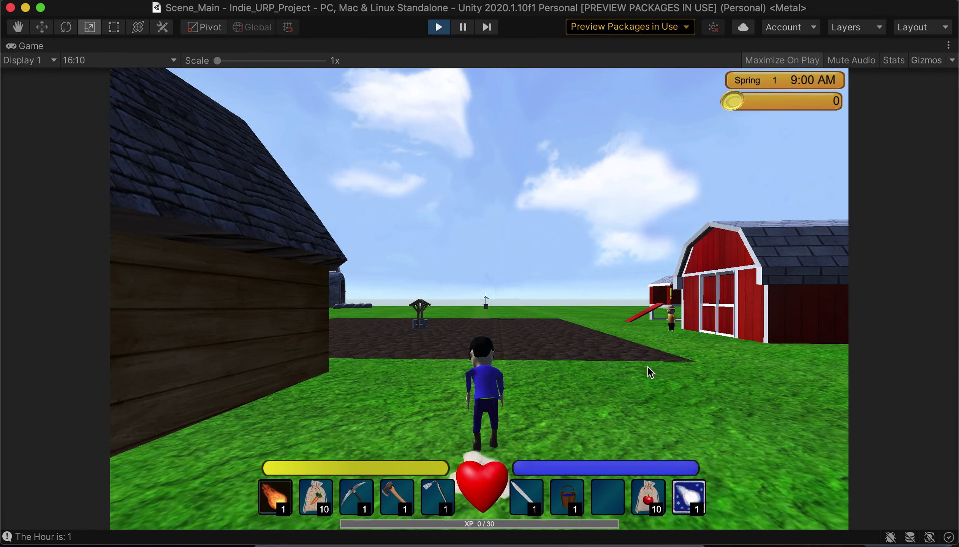
Step: Walk the player back across the dirt field and up to the farmer in front of the barn
key(w)
key(d)
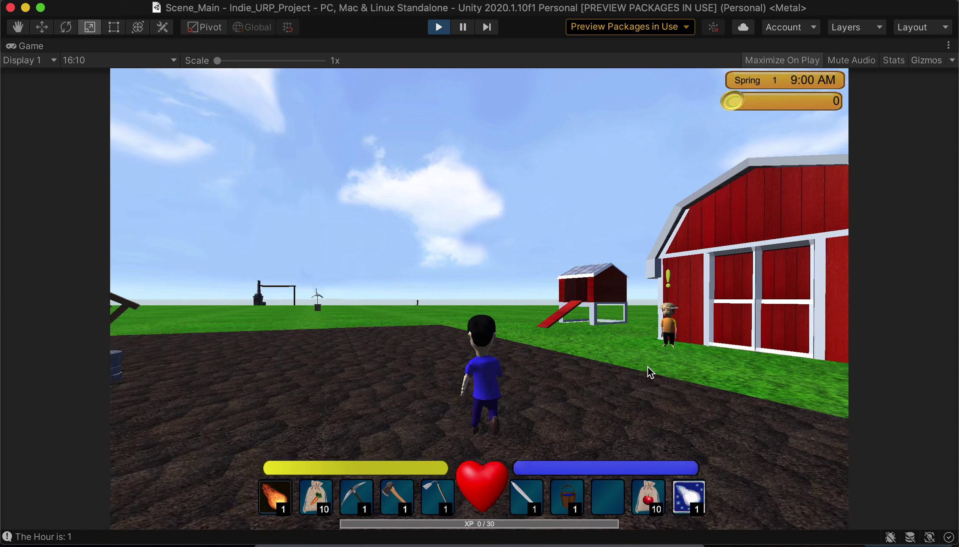
key(w)
key(d)
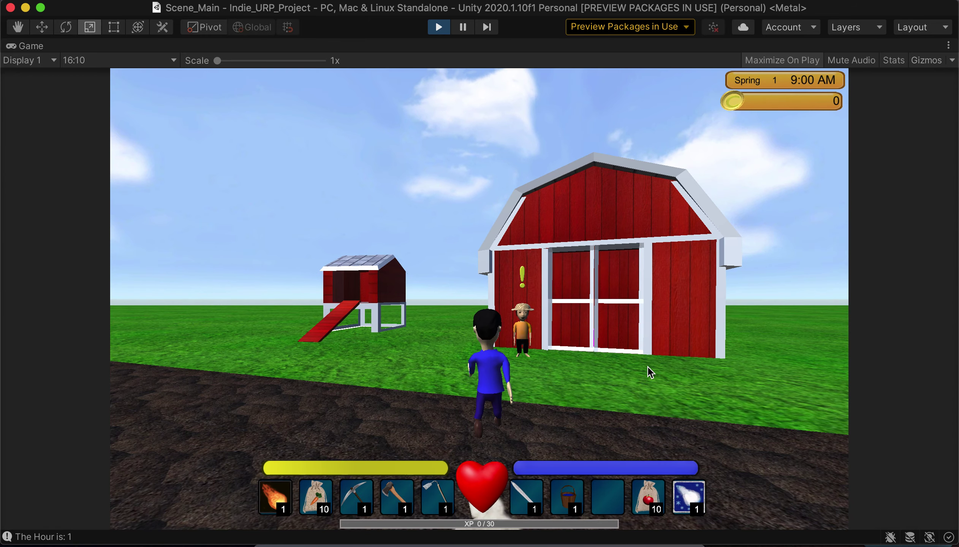
key(w)
key(d)
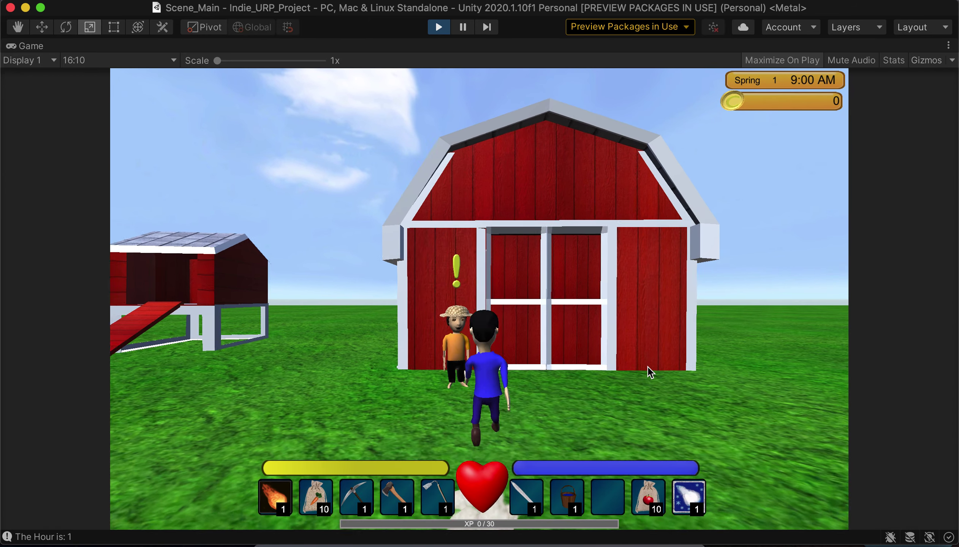
key(w)
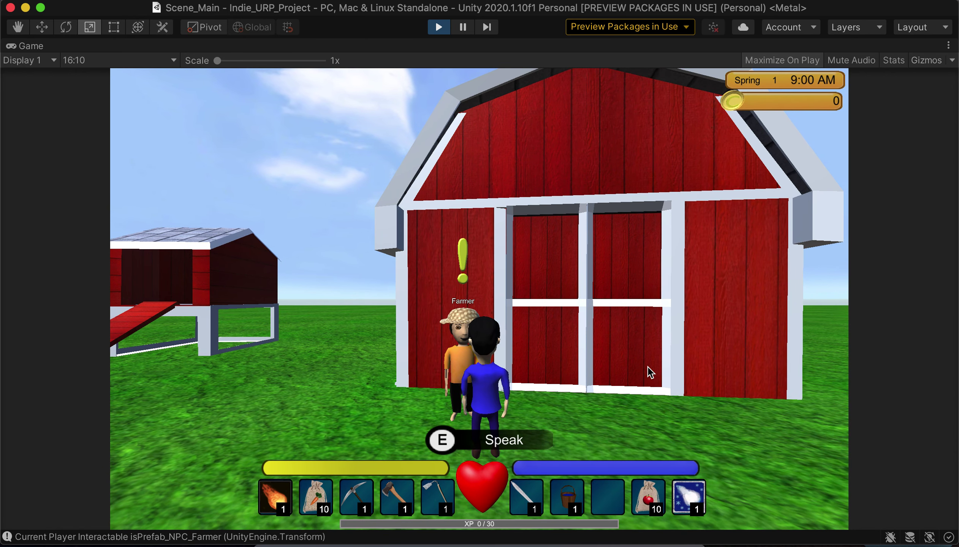
Step: Face the farmer, speak to him and accept his quest
key(d)
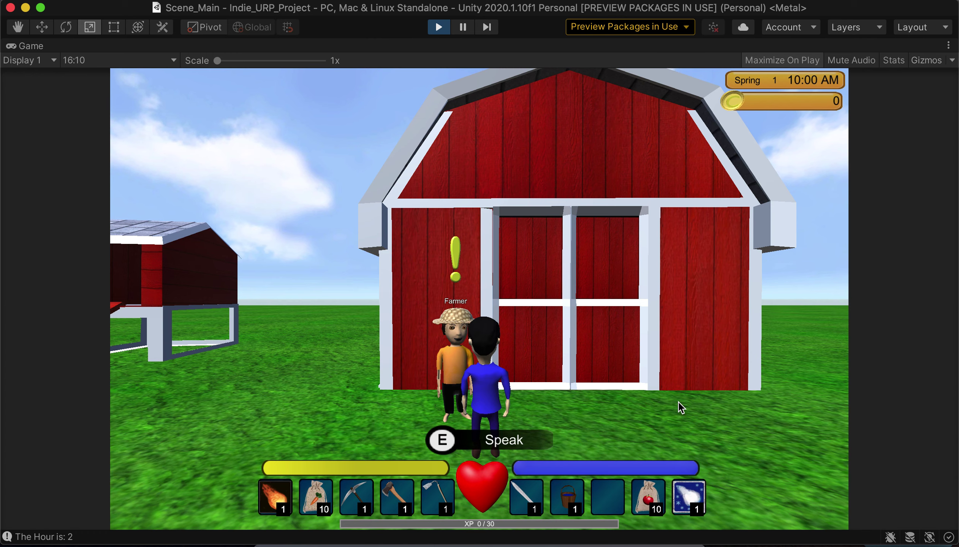
key(e)
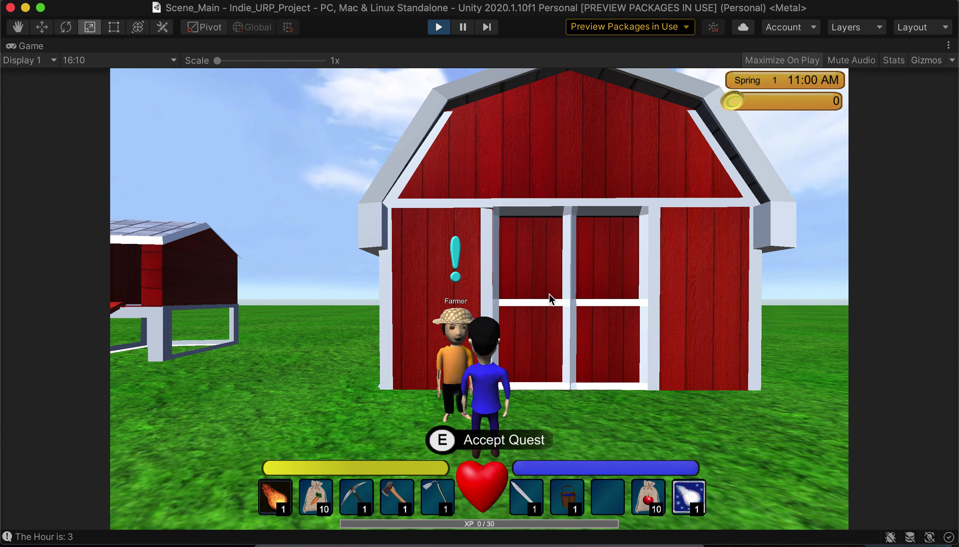
key(e)
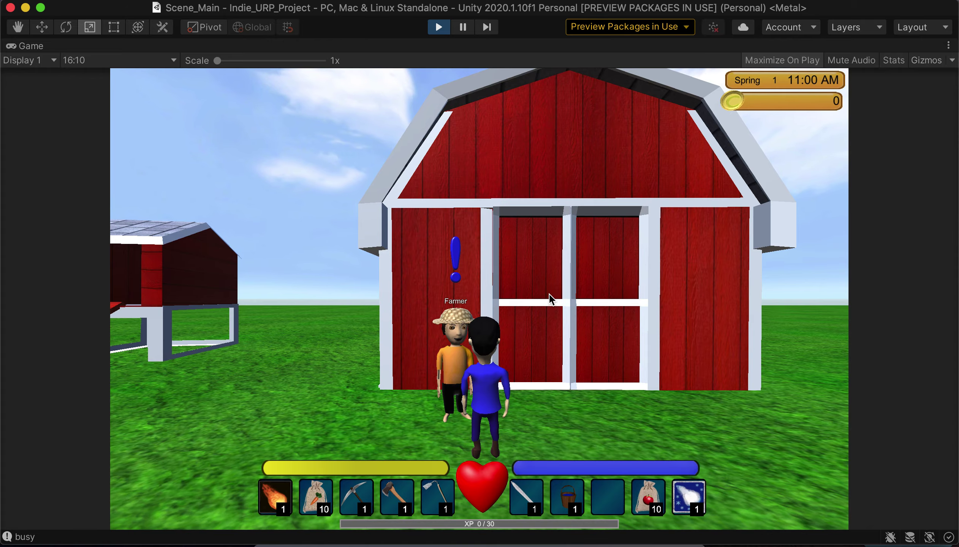
Step: Walk the player around the farmer to examine the quest marker above his head from several sides
key(a)
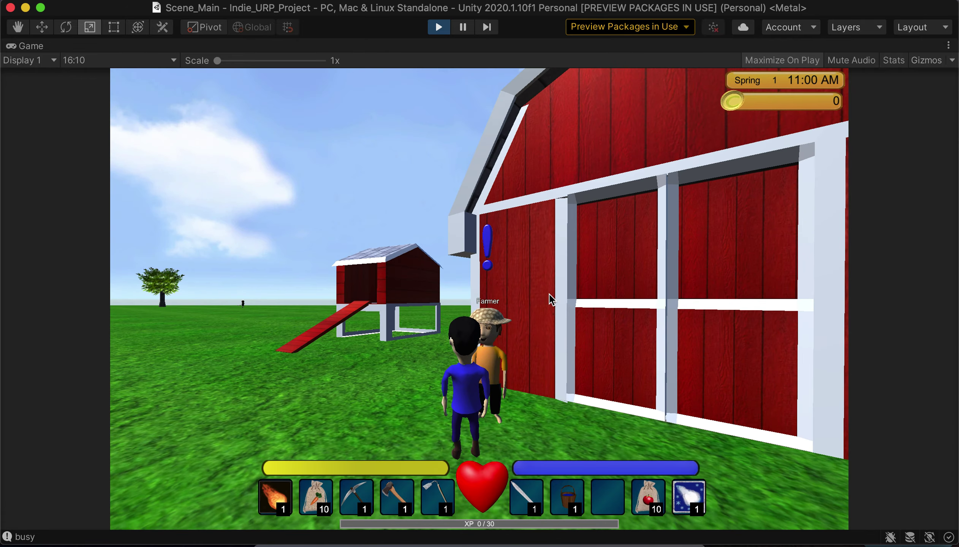
key(w)
key(a)
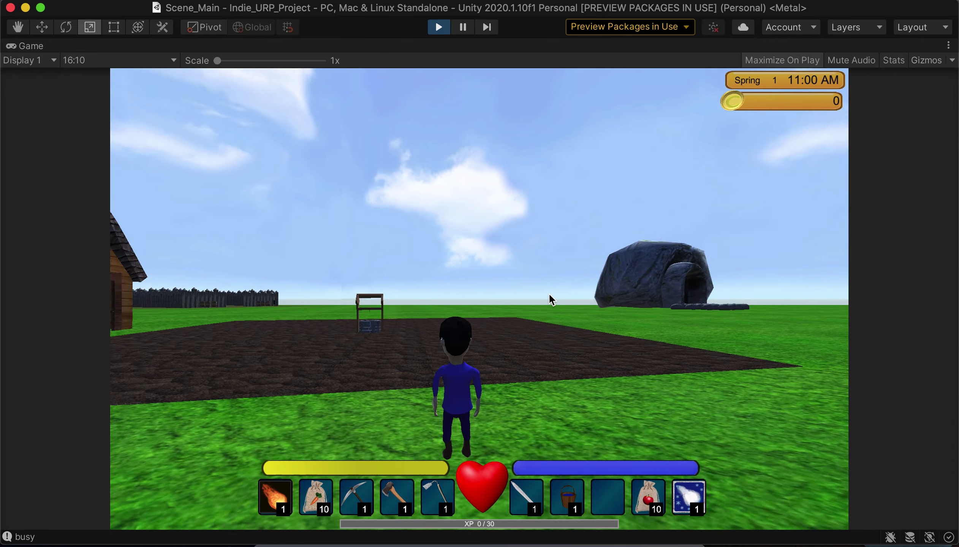
key(a)
key(w)
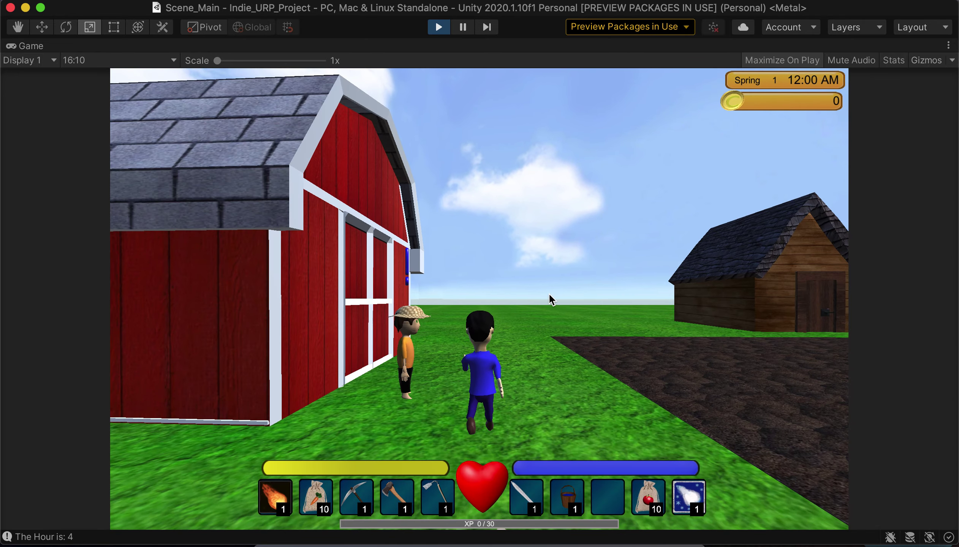
key(a)
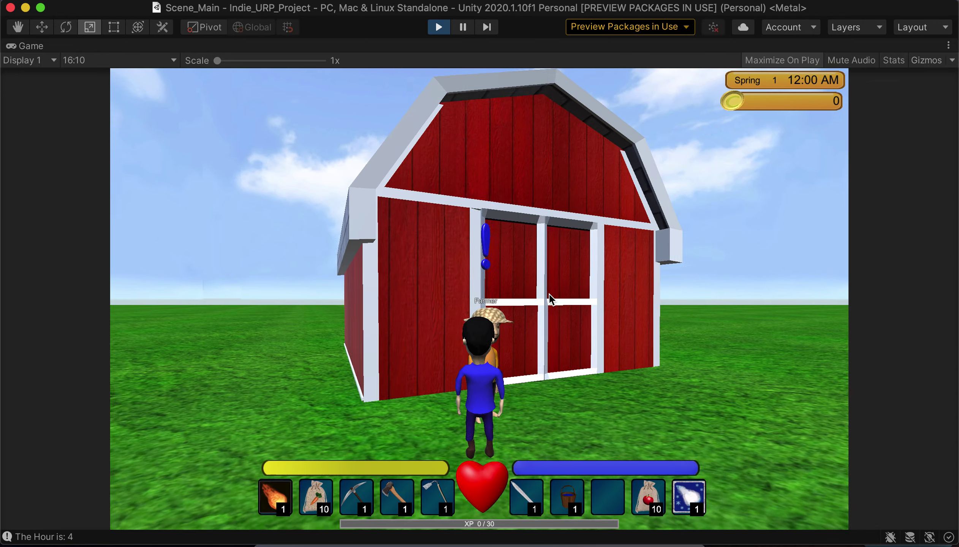
key(a)
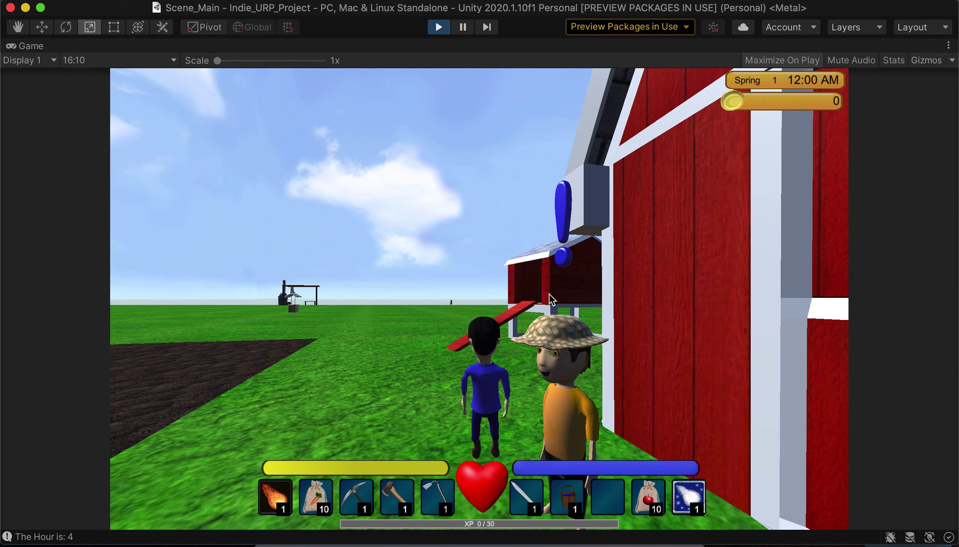
key(d)
key(s)
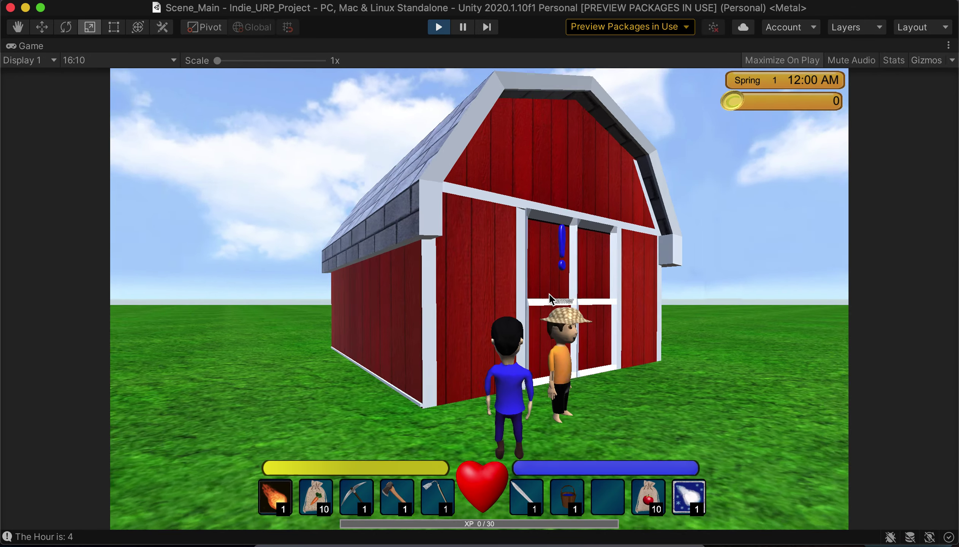
Step: Walk the player up to the farmer at the barn, past him and on to the edge of the dirt field
key(w)
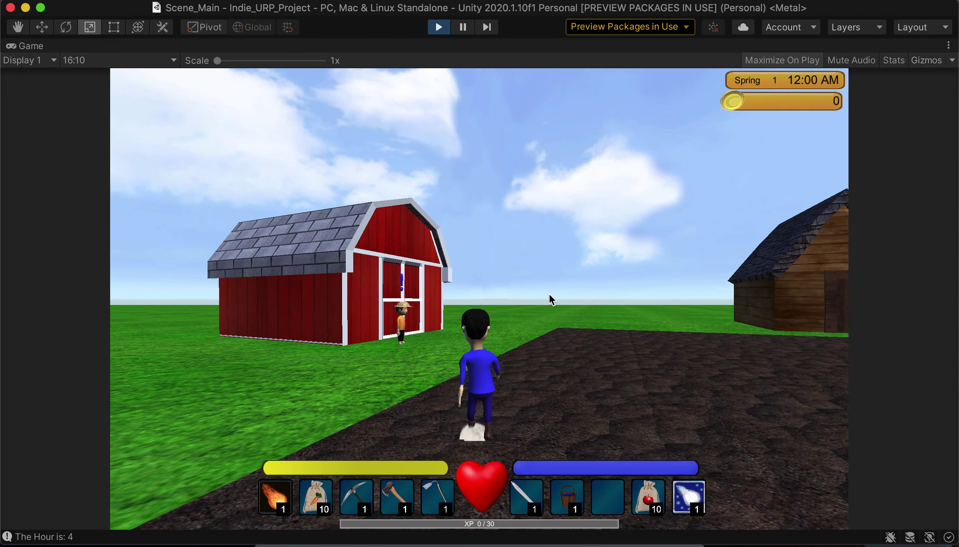
key(w)
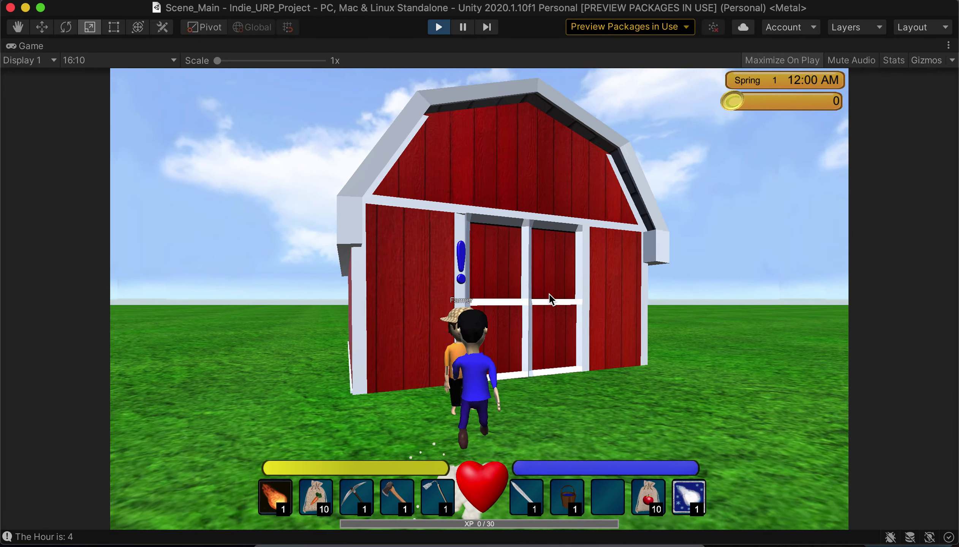
key(d)
key(w)
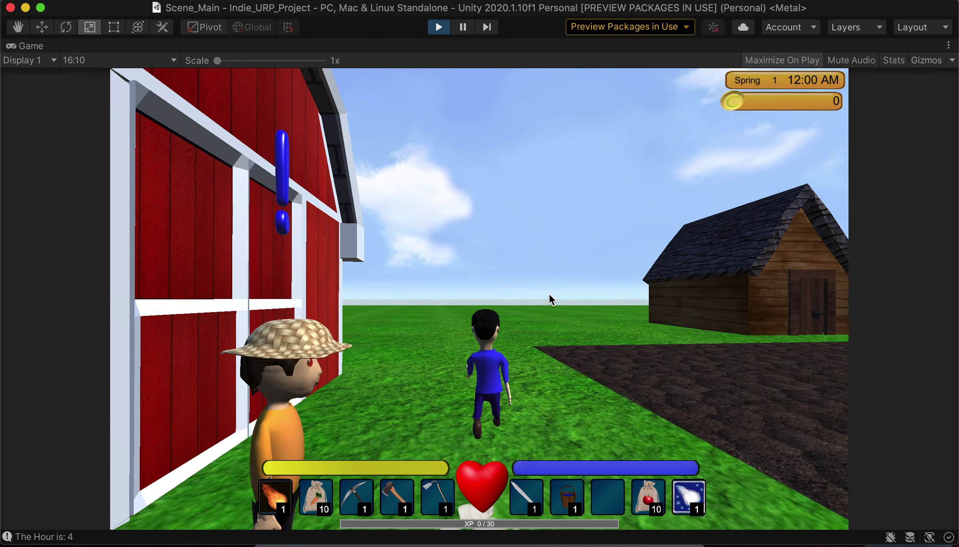
key(d)
Step: Walk the player across the dirt field past the well and turn back to face the barn
key(d)
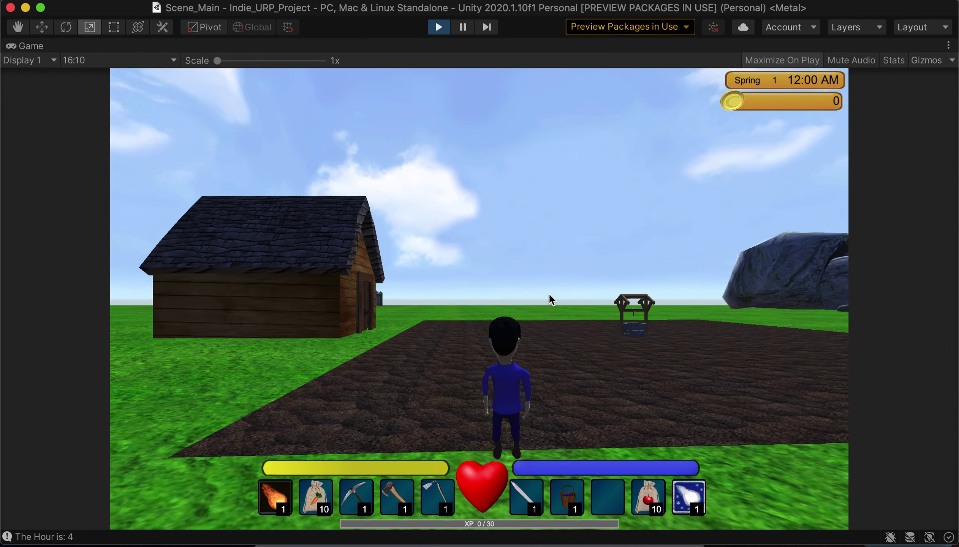
key(d)
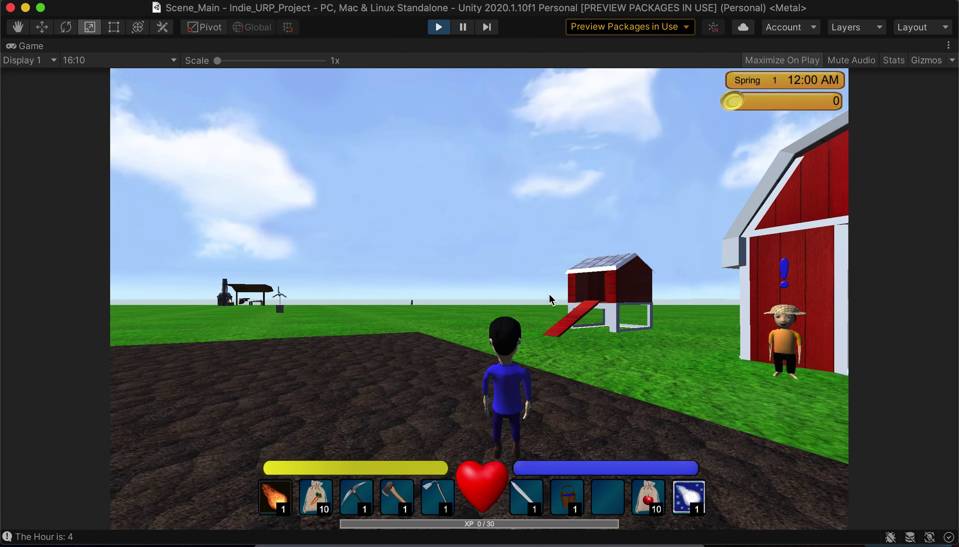
key(a)
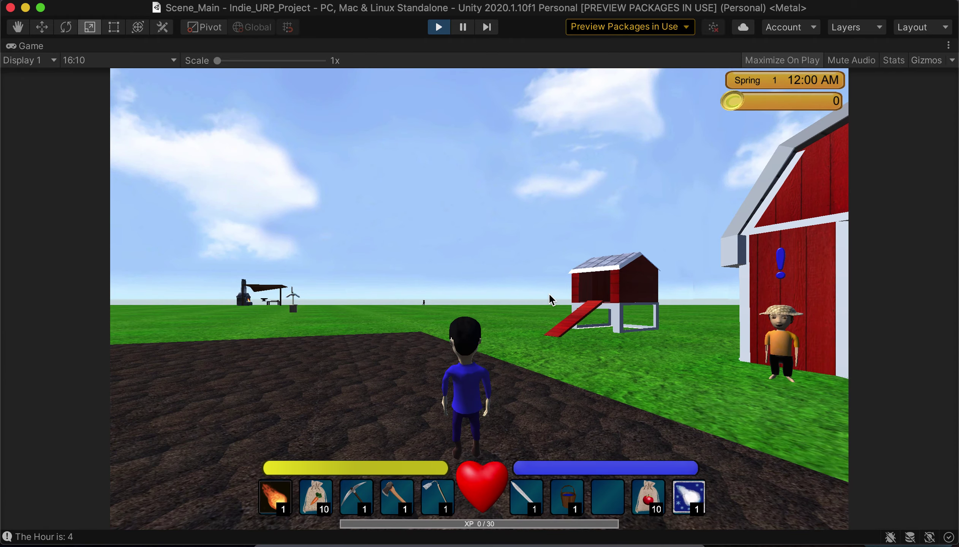
key(d)
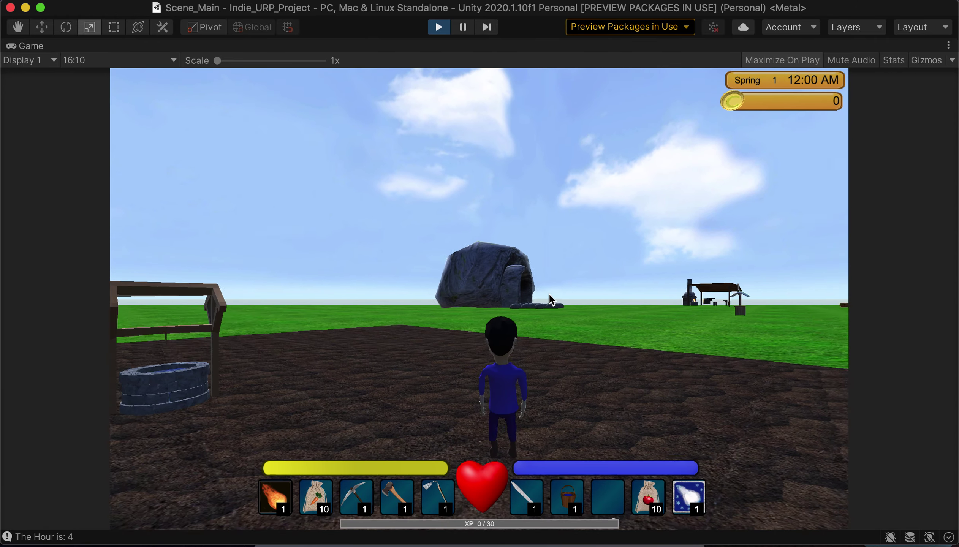
key(d)
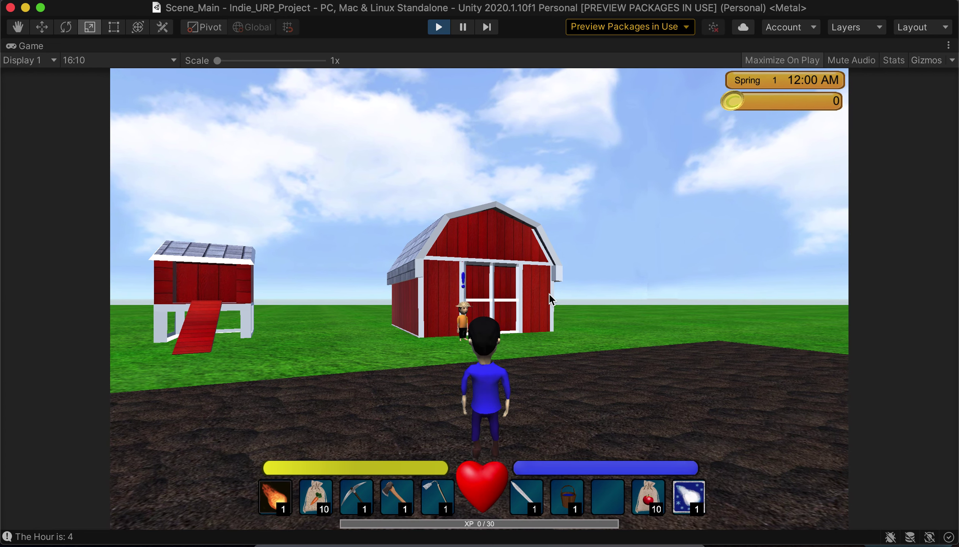
Step: Approach the barn along the dirt field's edge, viewing the farmer's blue quest marker from different angles
key(w)
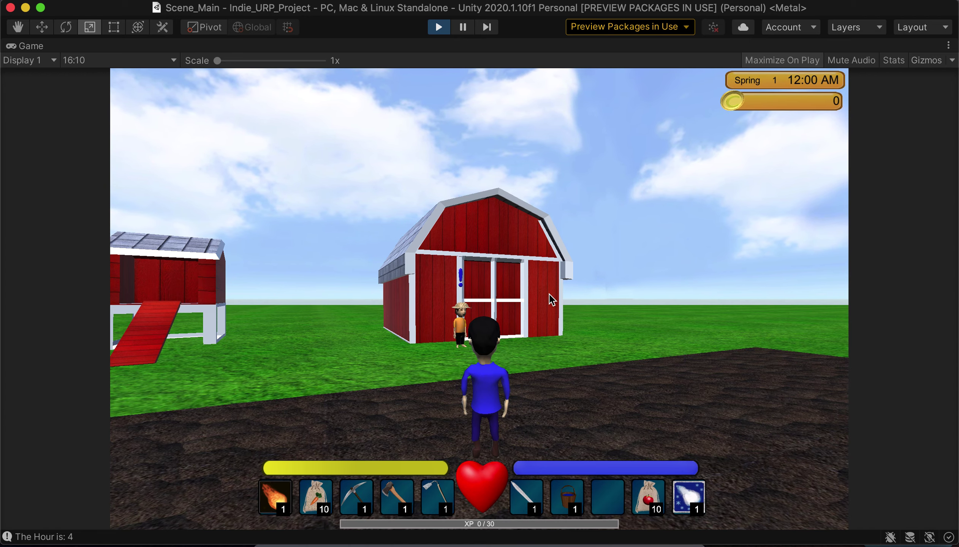
key(d)
key(a)
key(d)
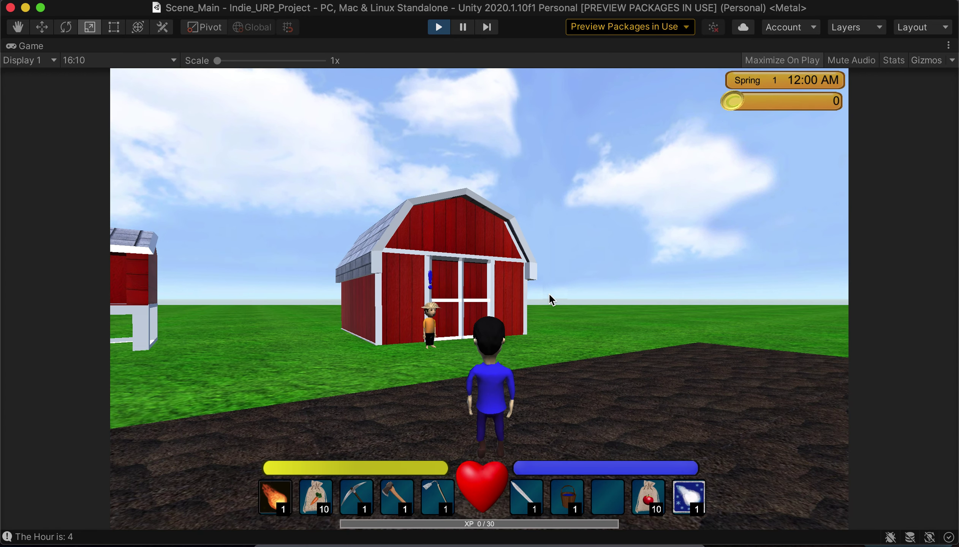
key(w)
key(d)
key(a)
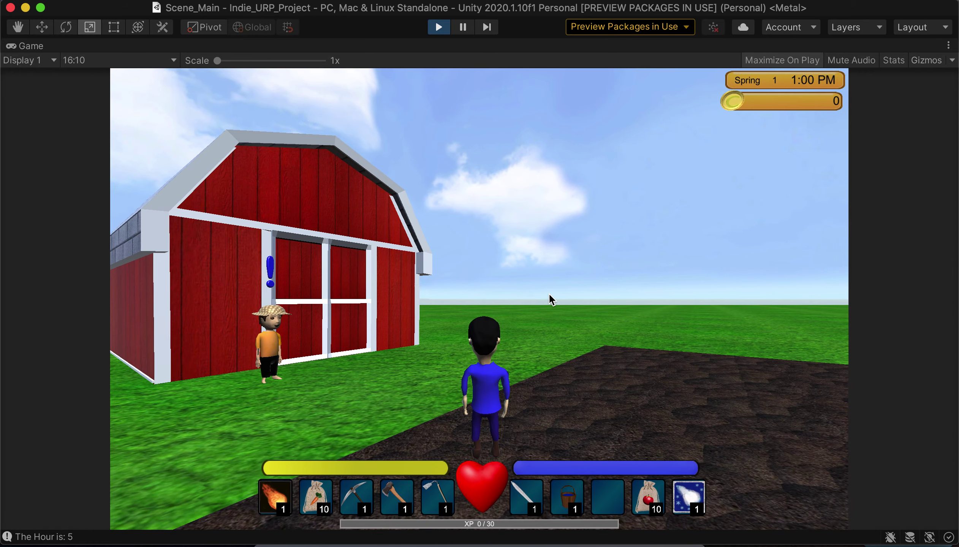
key(w)
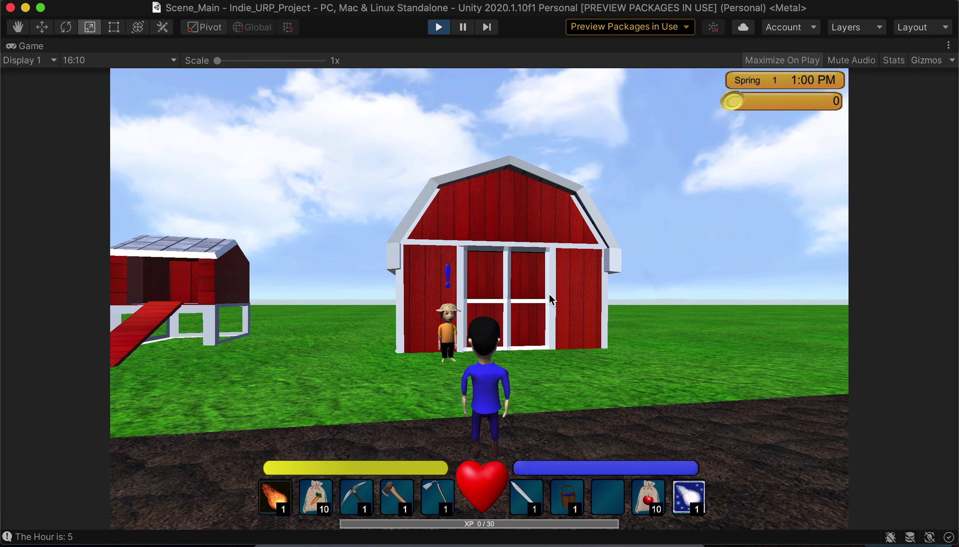
Step: Walk the player off the dirt field and right up to the farmer beside the barn door
key(w)
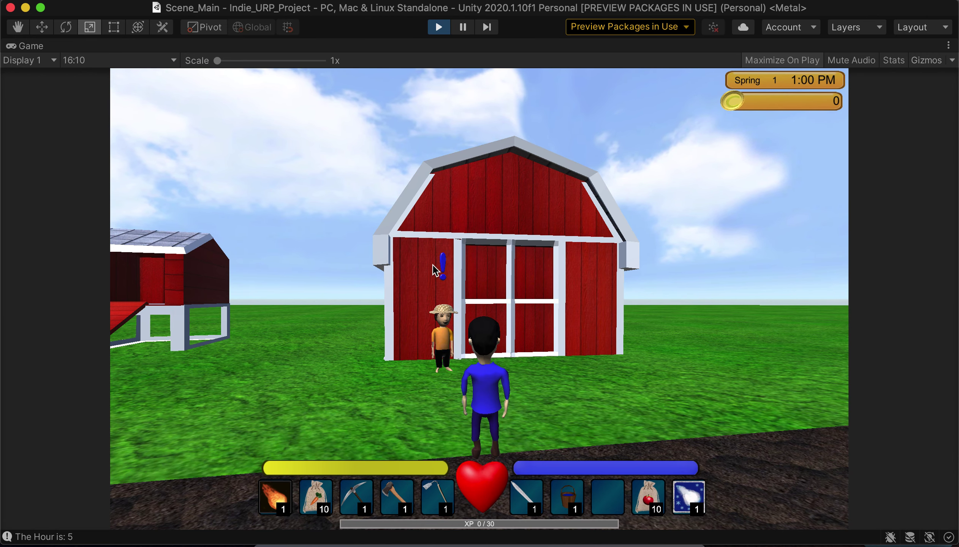
key(w)
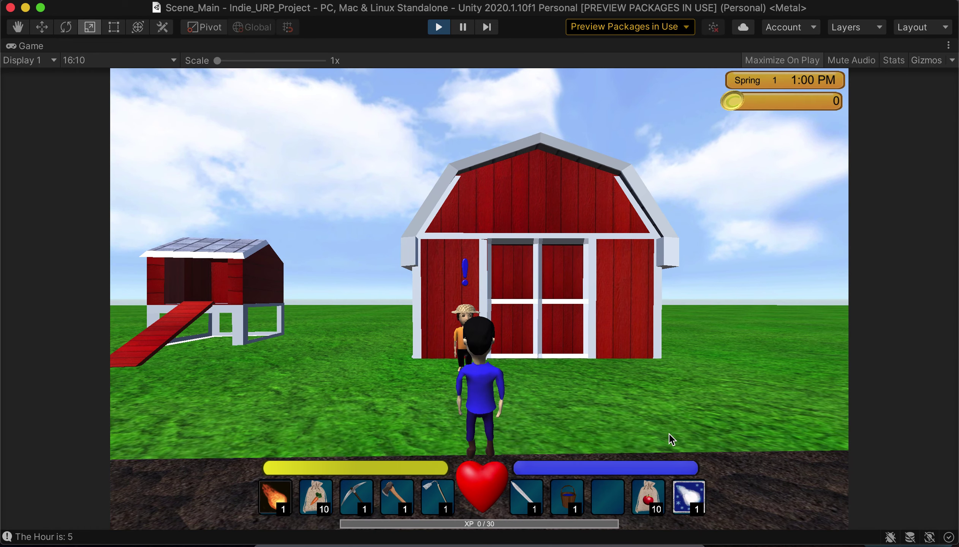
key(a)
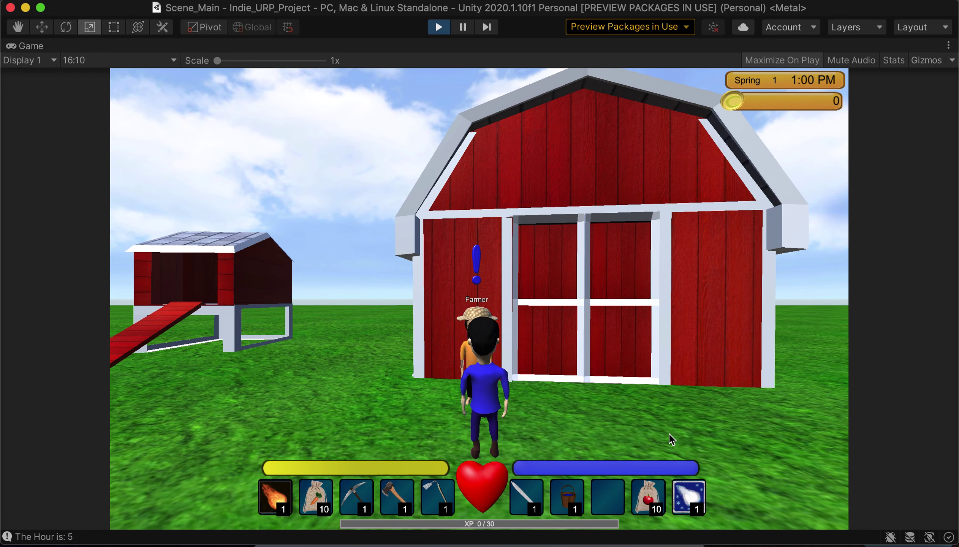
key(a)
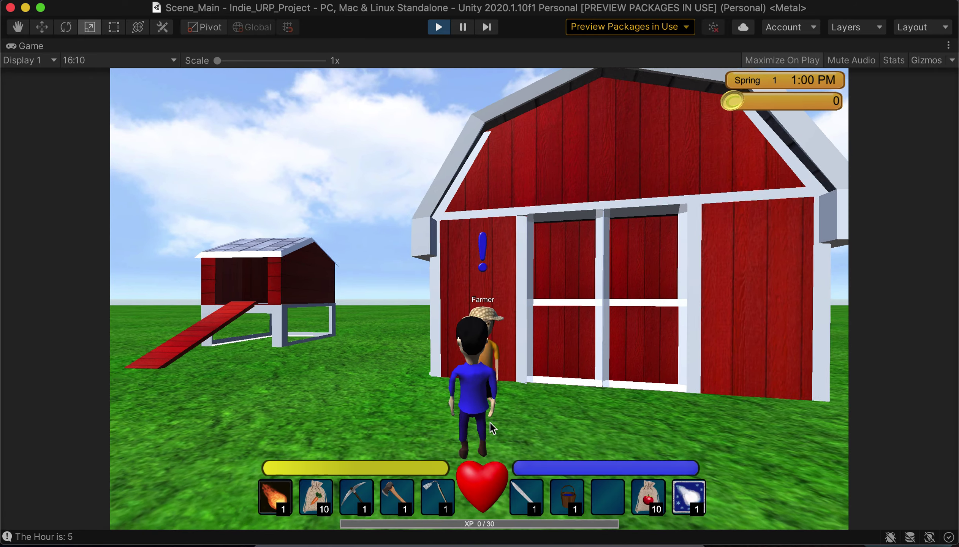
Step: Lead the player away from the farmer, around the dirt field's border and back onto the soil
key(a)
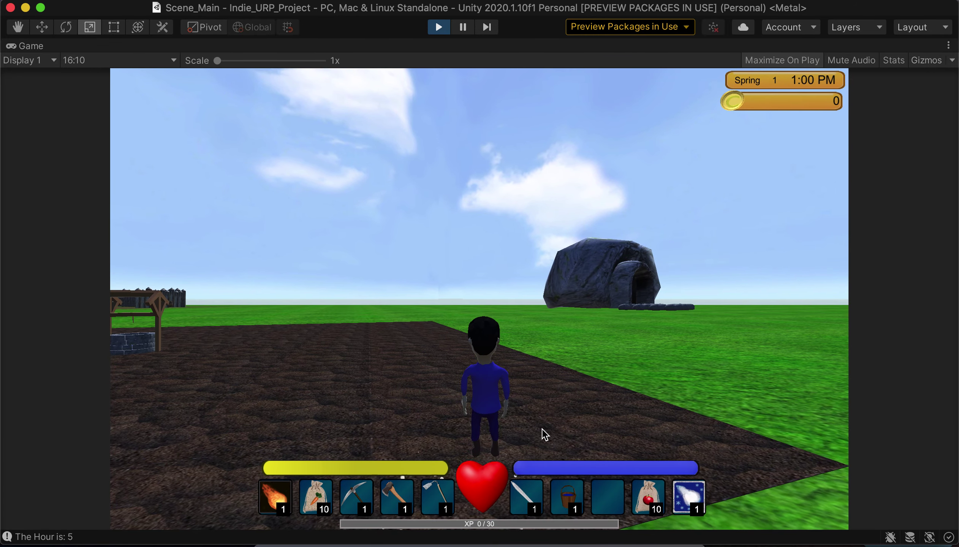
key(i)
key(i)
key(d)
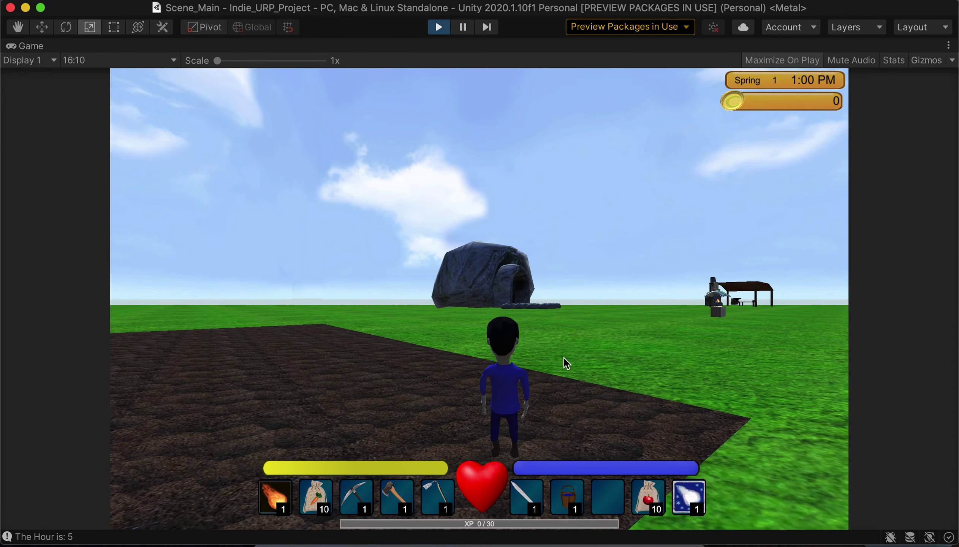
key(a)
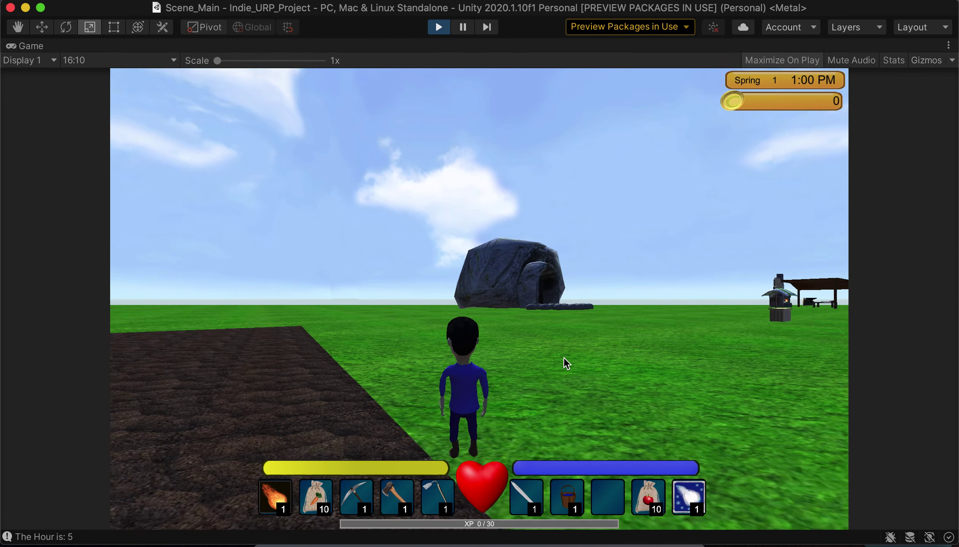
key(a)
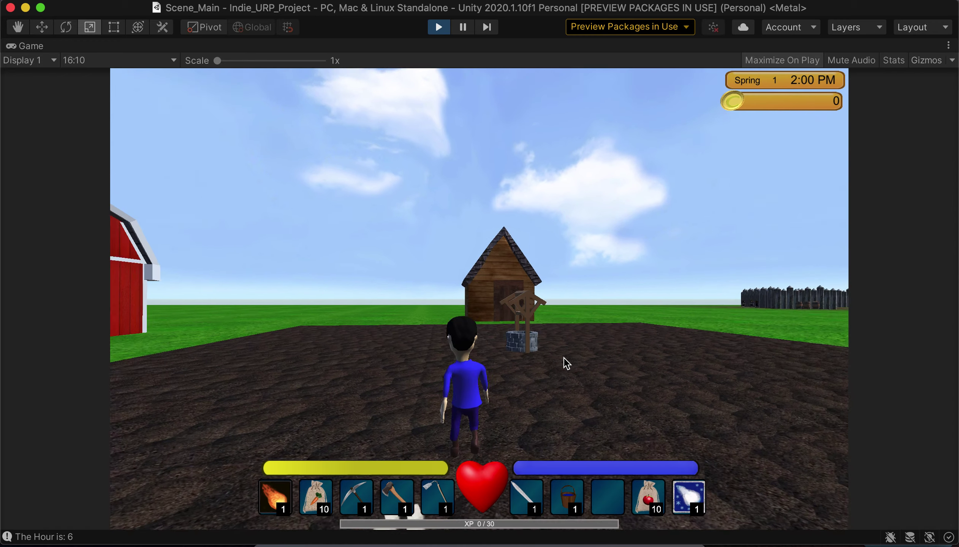
Step: Equip the hoe, till a patch of the dirt field and walk the player back toward the farmer
key(5)
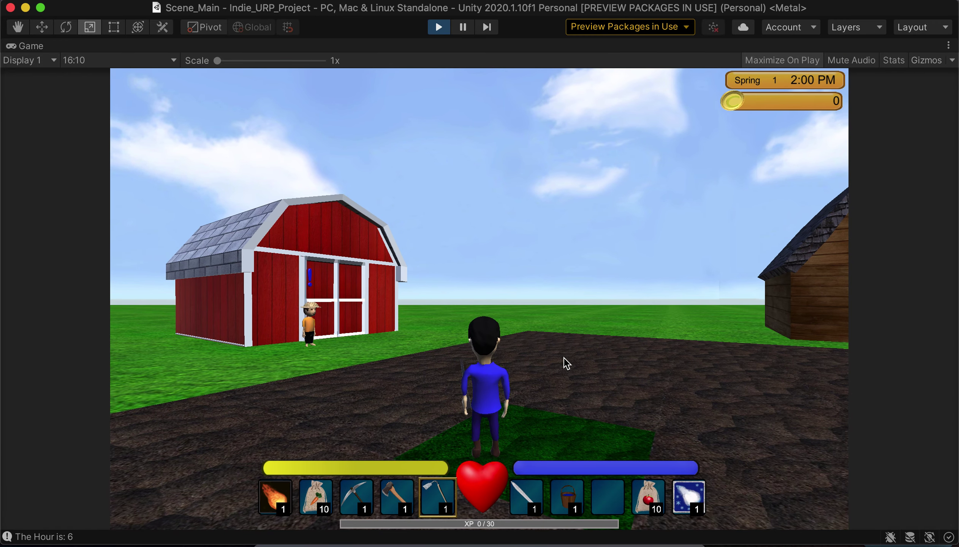
click(564, 357)
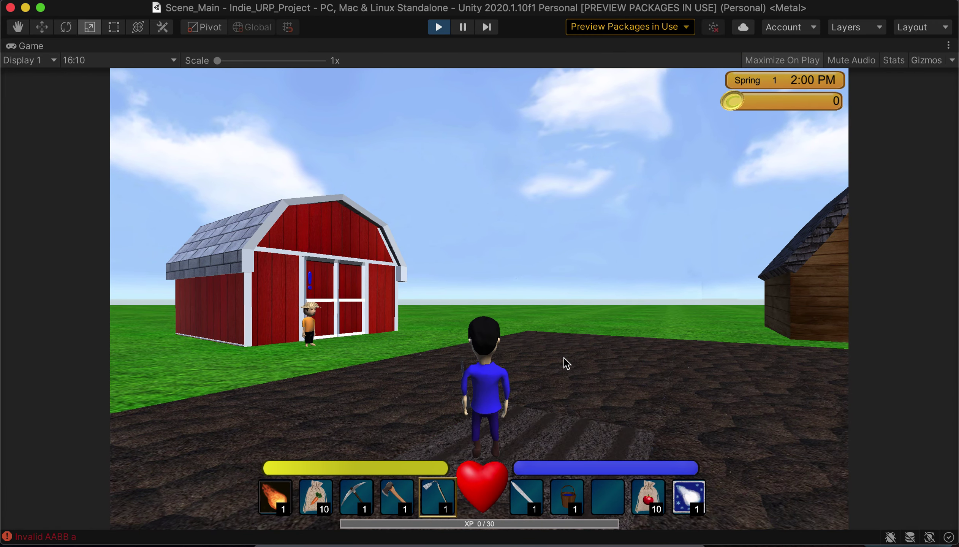
key(w)
key(a)
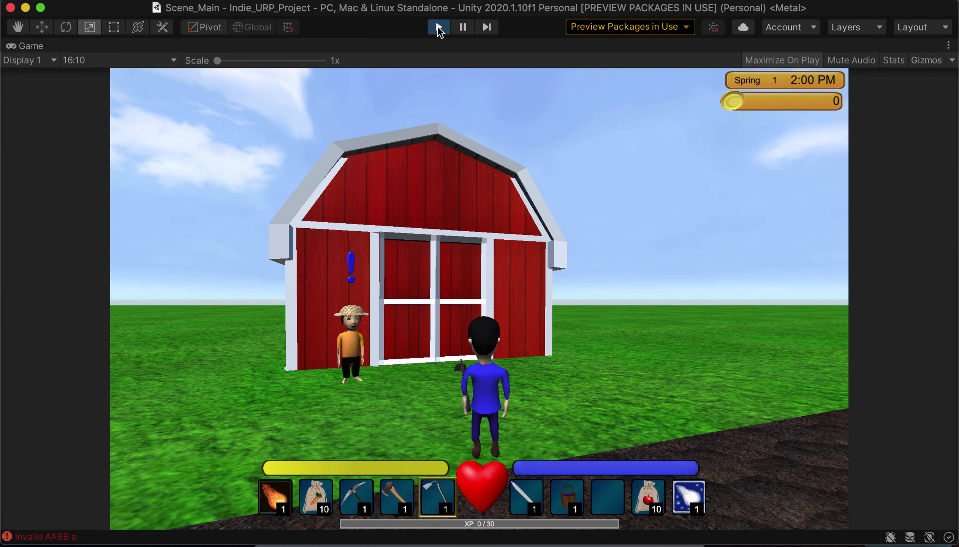
Step: Stop play mode and clear the console messages
click(438, 26)
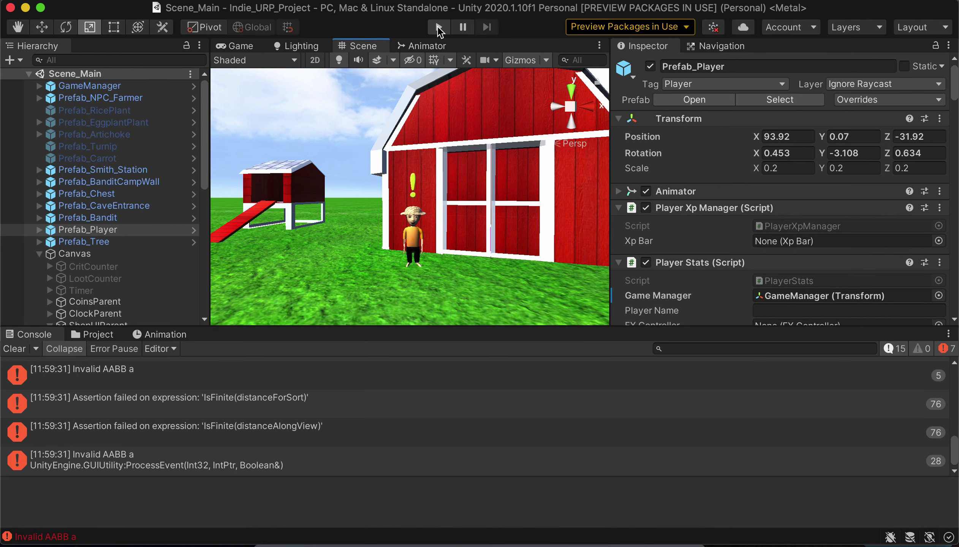
click(15, 348)
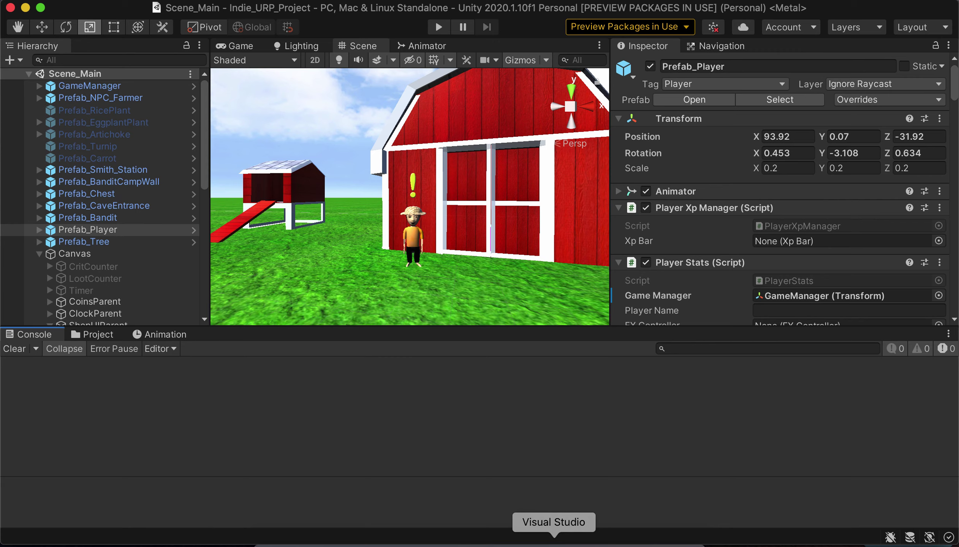
Step: Switch to Visual Studio and highlight inactiveQuestsList, activeQuestsList and completedQuestsList in turn in QuestManager.cs
click(554, 543)
click(331, 127)
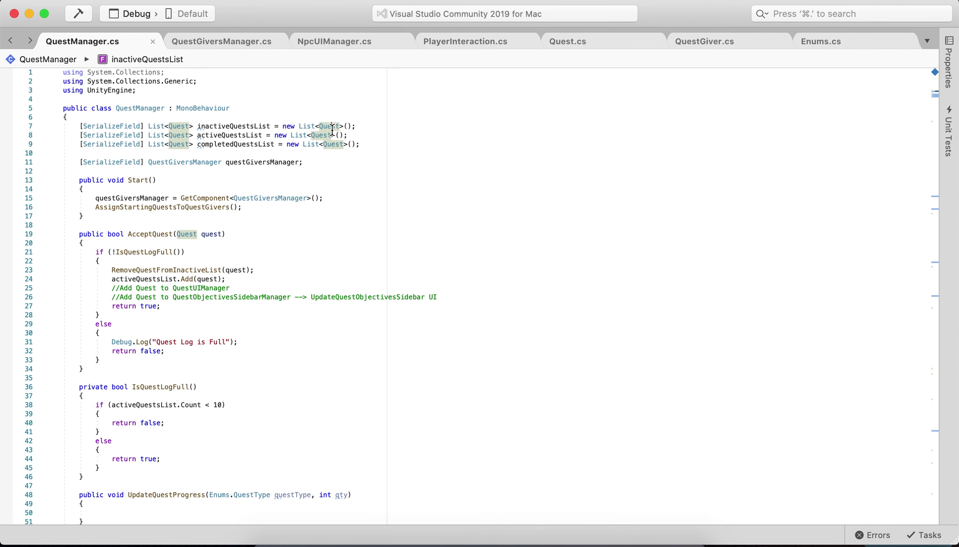
double_click(247, 126)
double_click(231, 135)
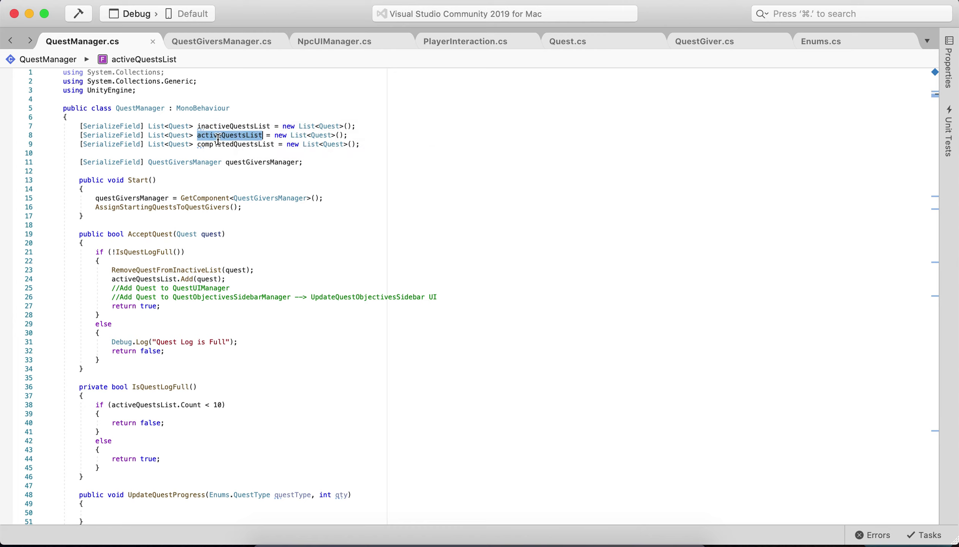
double_click(234, 145)
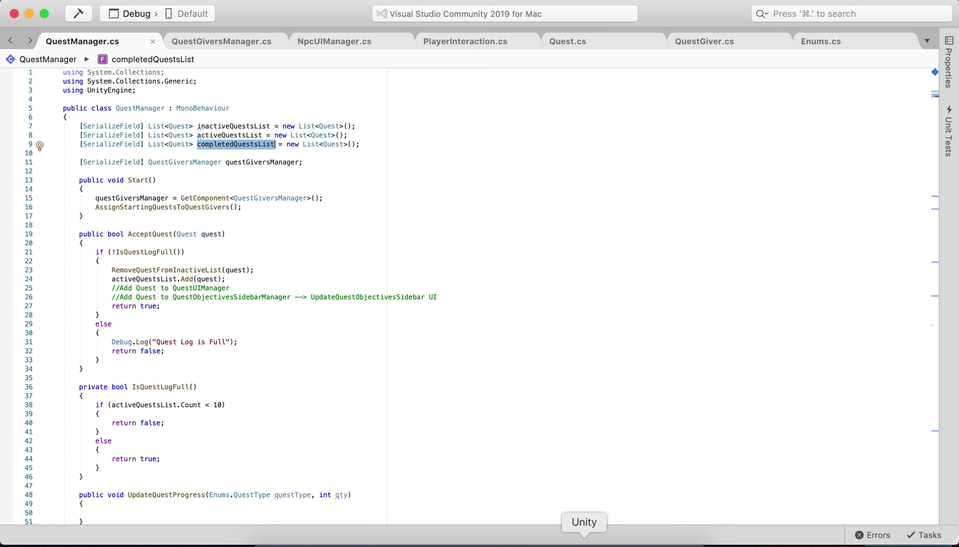
Step: Switch to Unity and inspect the quest lists in the GameManager's Quest Manager script component
click(584, 540)
click(147, 88)
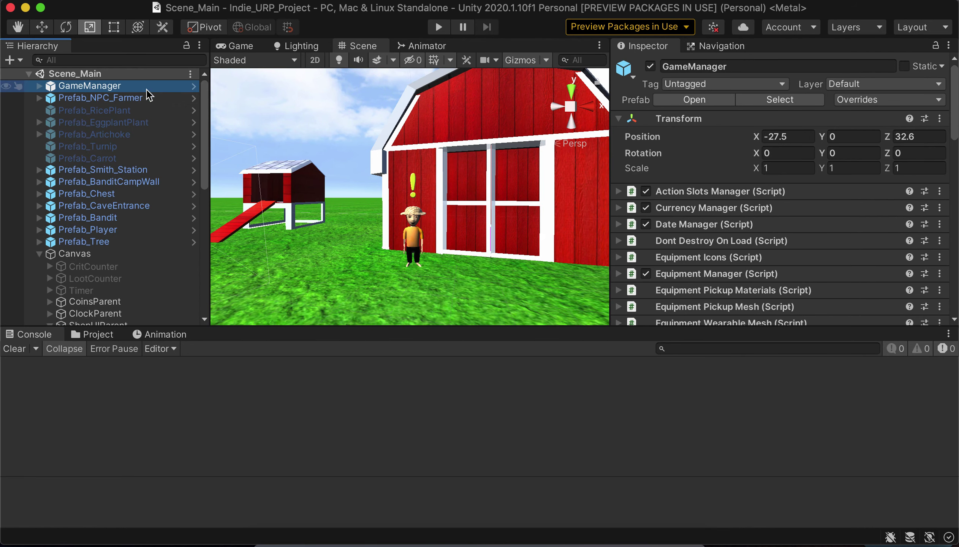
scroll(779, 168, down, 15)
scroll(779, 168, up, 5)
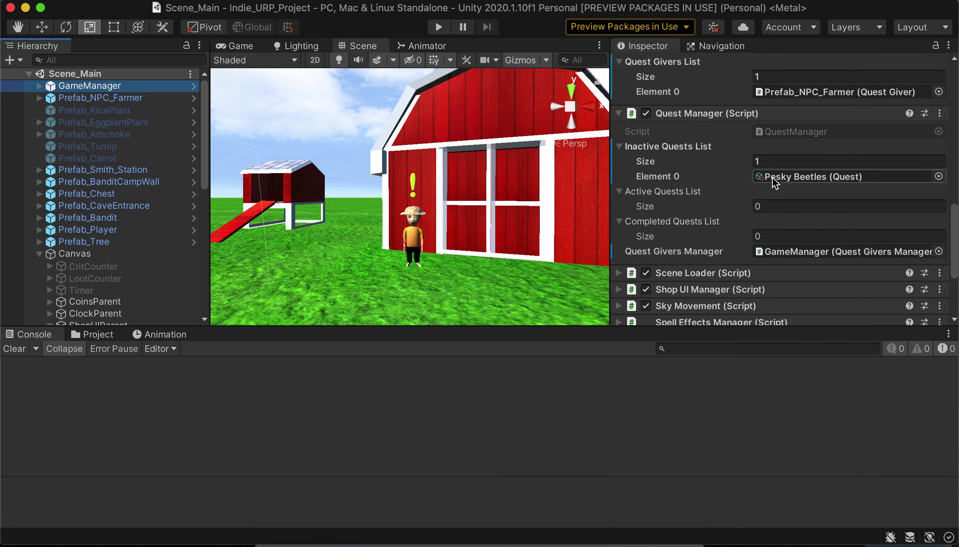
Step: Open the Quests folder among the project assets and inspect the properties of the Pesky Beetles quest
click(95, 335)
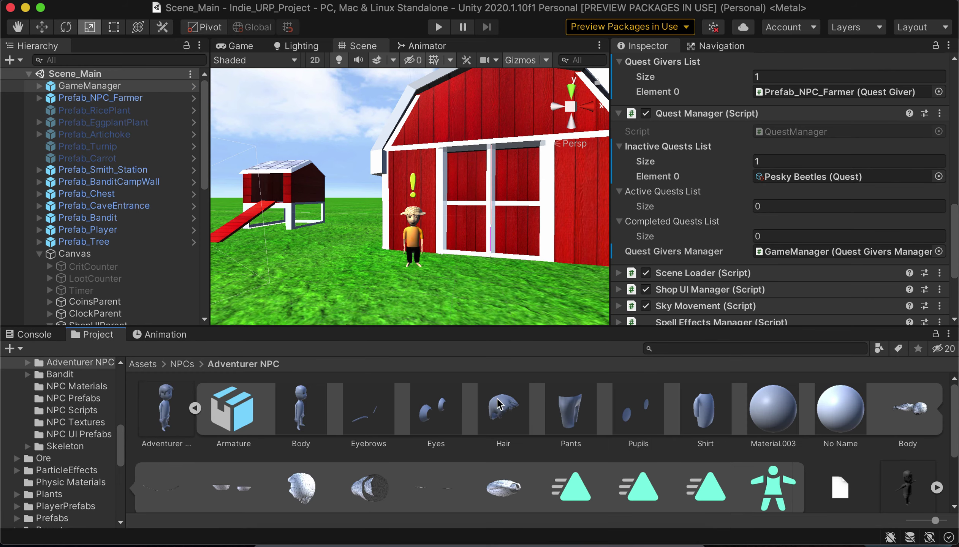
click(195, 407)
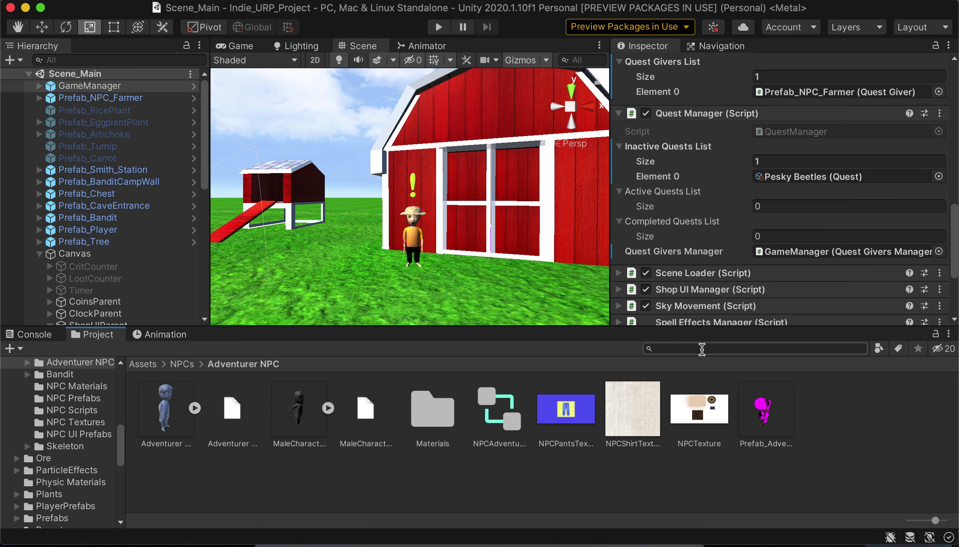
text(p)
key(BackSpace)
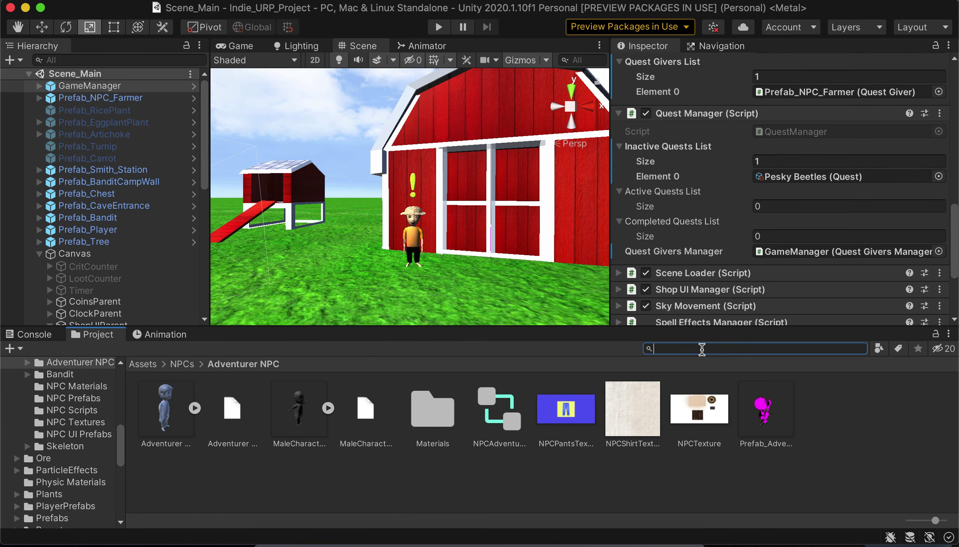
scroll(78, 413, down, 5)
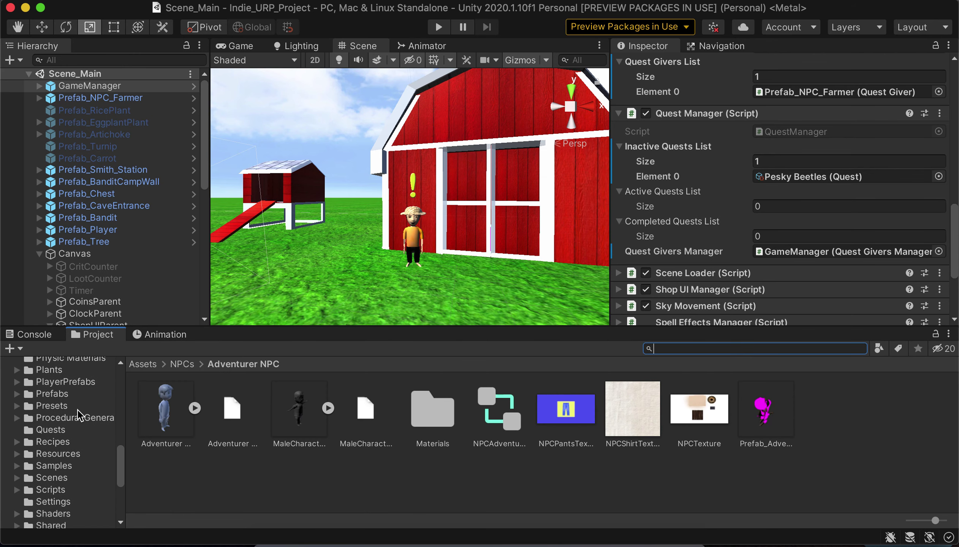
click(69, 430)
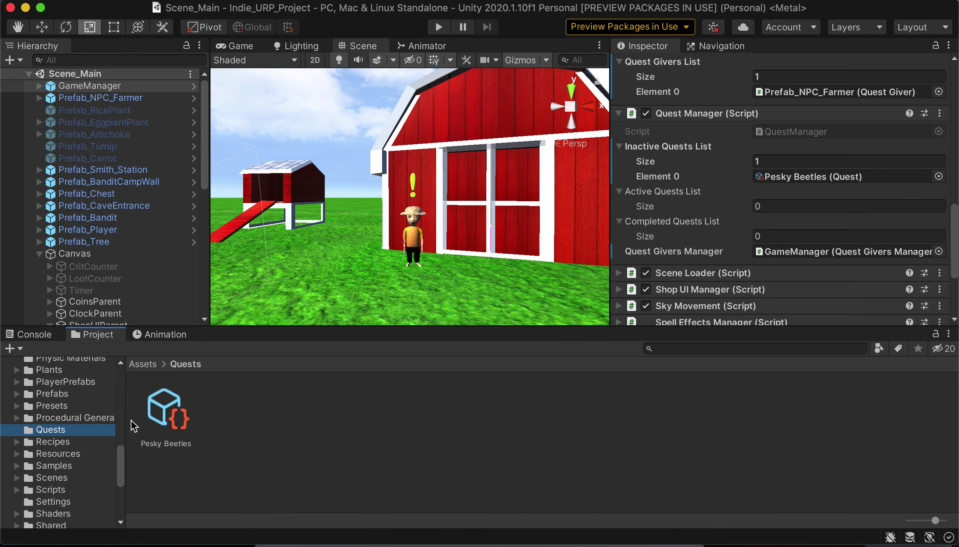
click(149, 417)
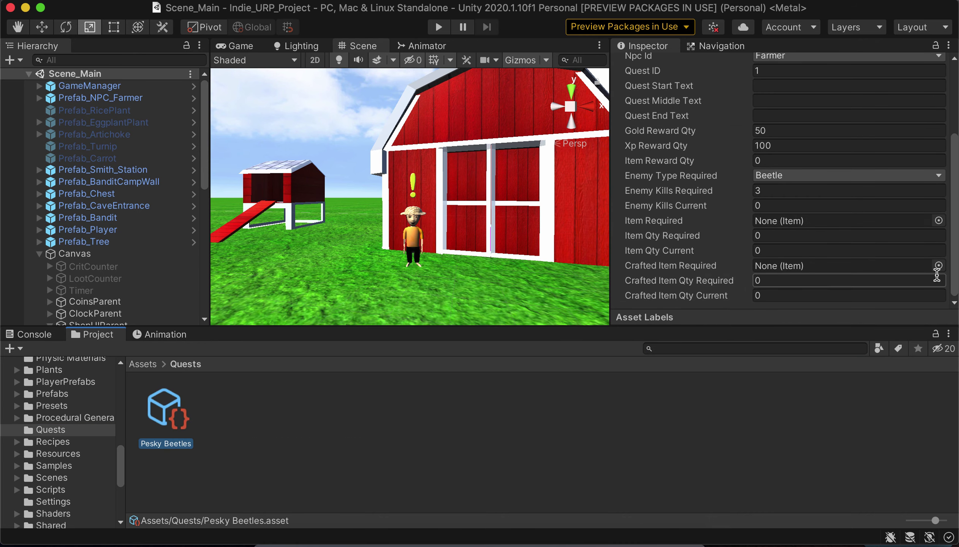
Step: Create a new Quest asset in the Quests folder and keep its default name, New Quest
scroll(904, 262, up, 3)
click(220, 1)
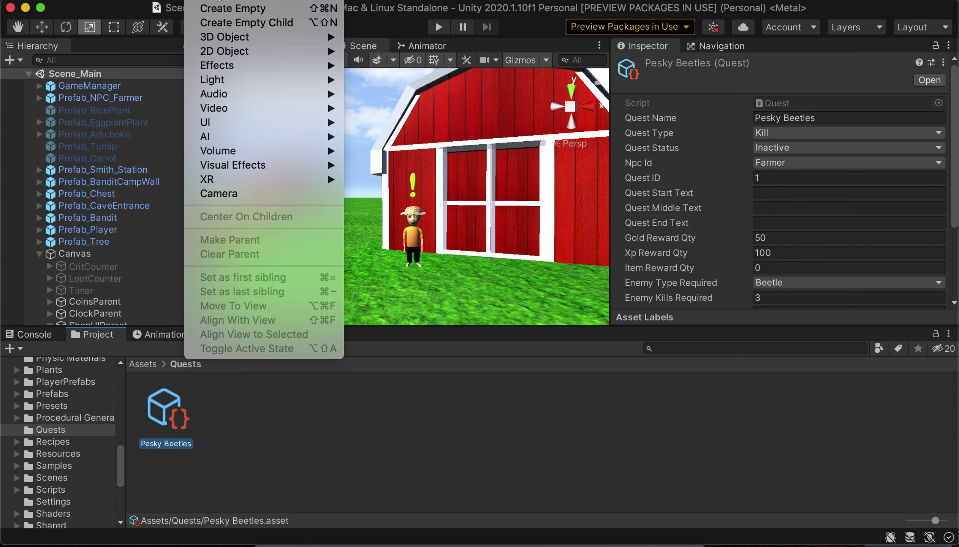
mouse_move(152, 1)
mouse_move(184, 5)
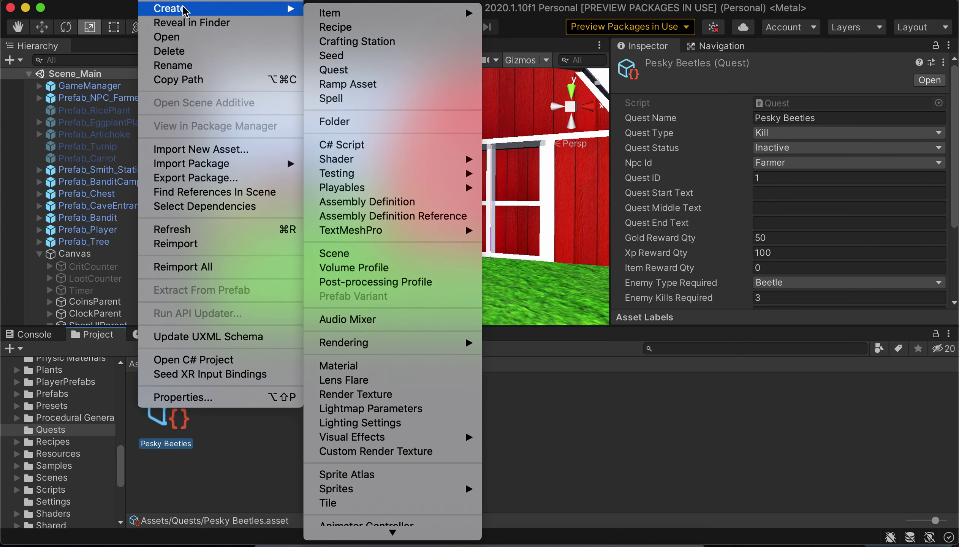
click(387, 76)
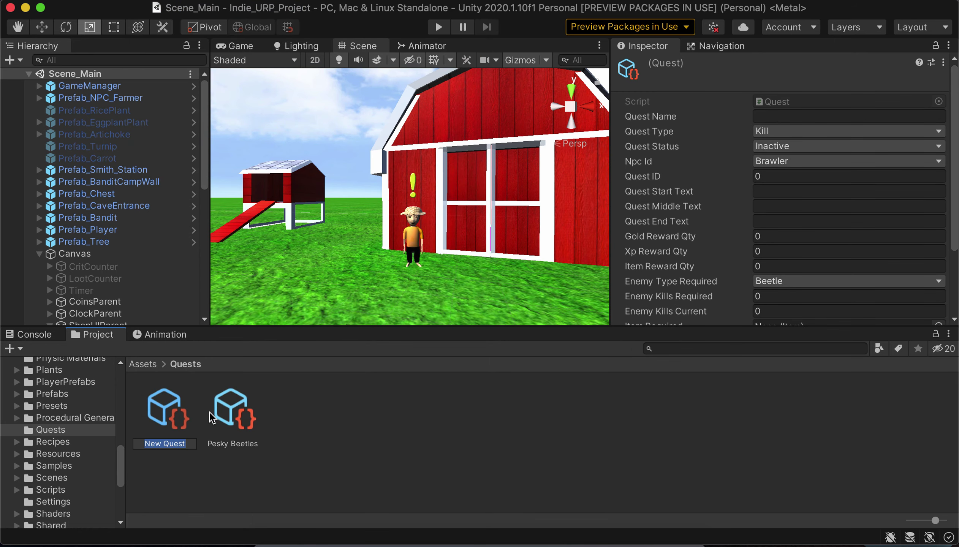
key(Return)
Step: Select the Pesky Beetles quest and examine its Quest Type, Npc Id options, Quest ID and Quest Start Text without changing them
click(240, 424)
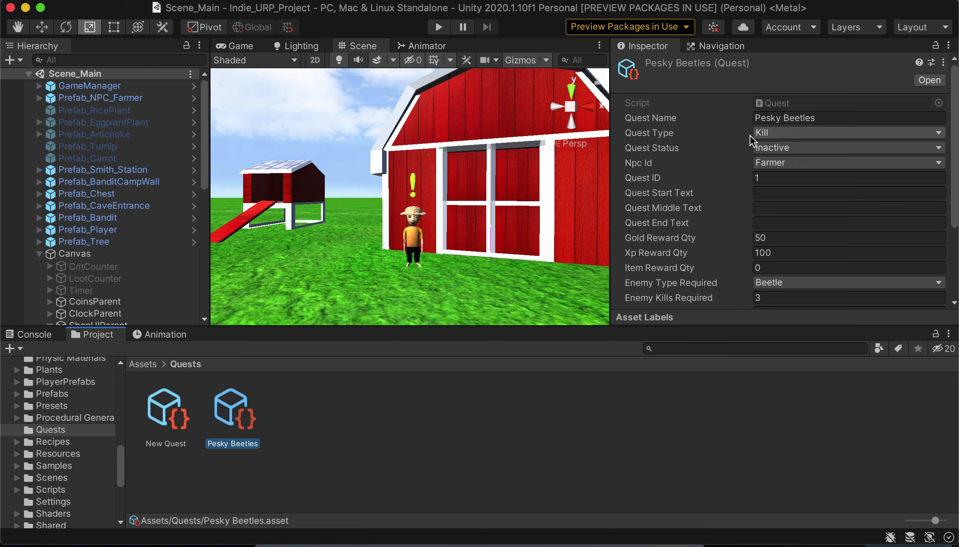
click(769, 136)
click(802, 133)
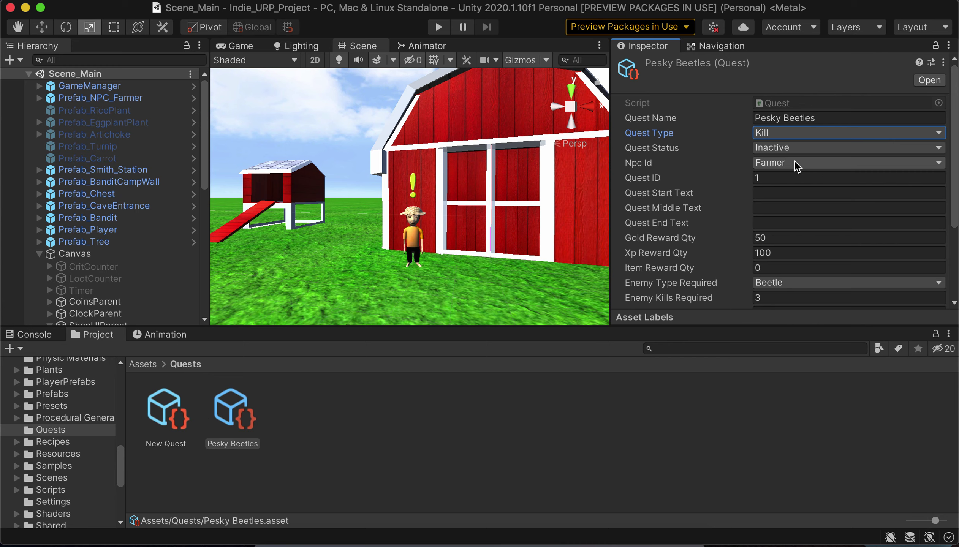
click(772, 177)
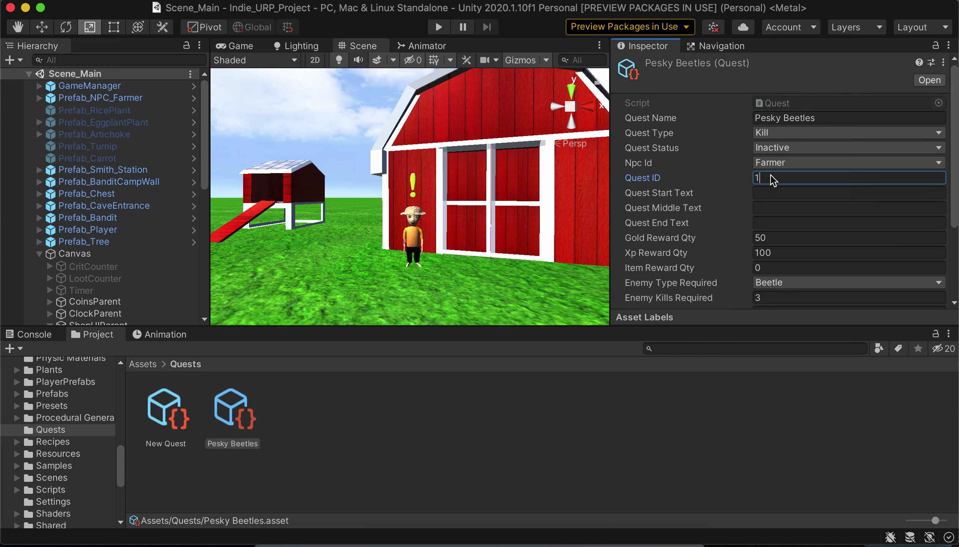
click(792, 164)
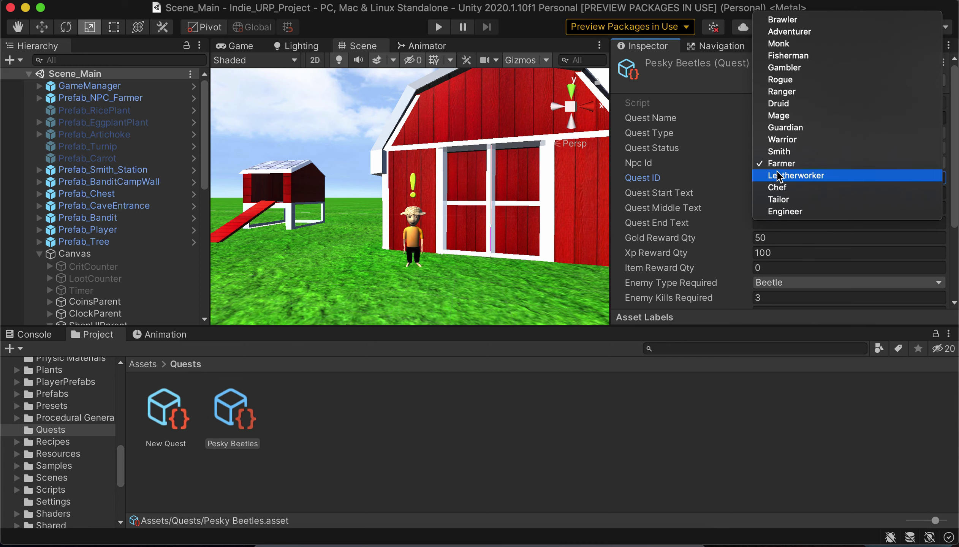
click(737, 179)
click(787, 179)
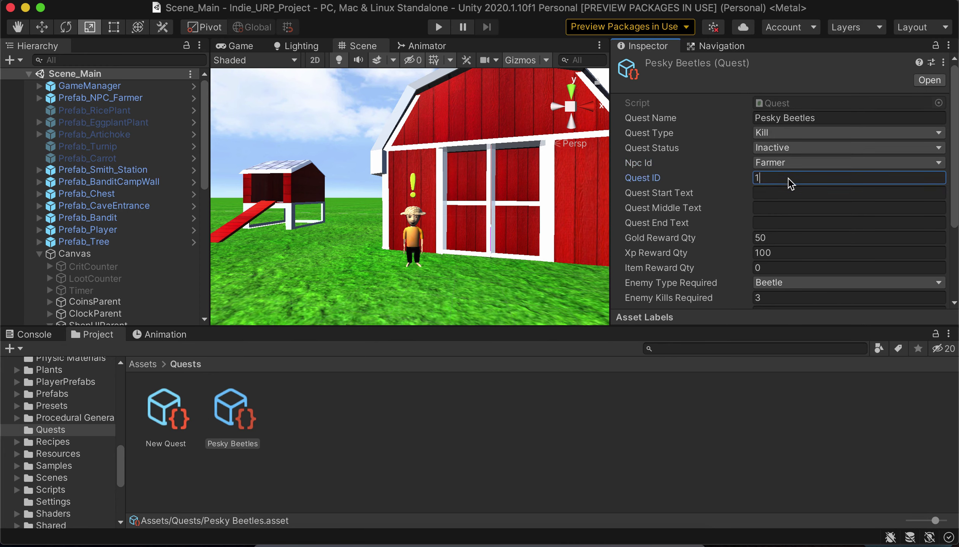
click(779, 192)
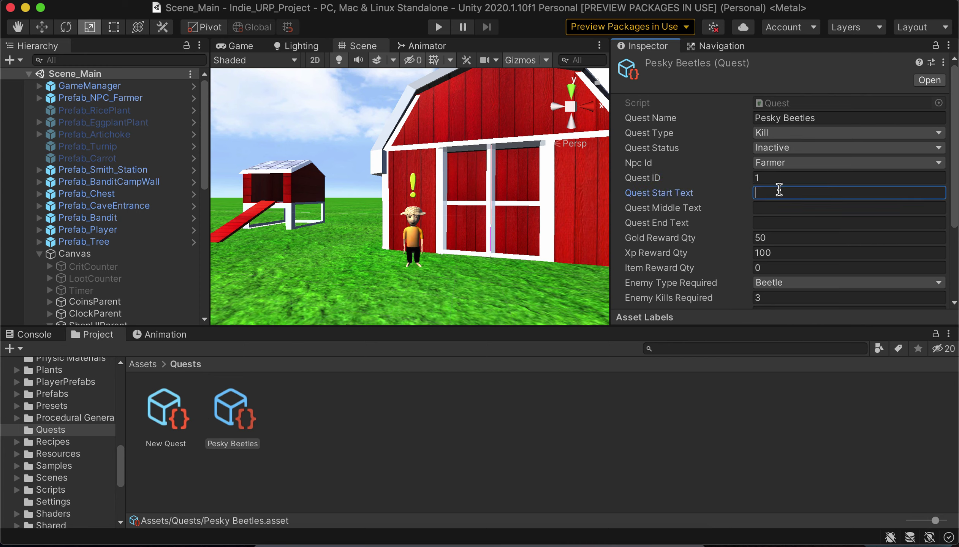